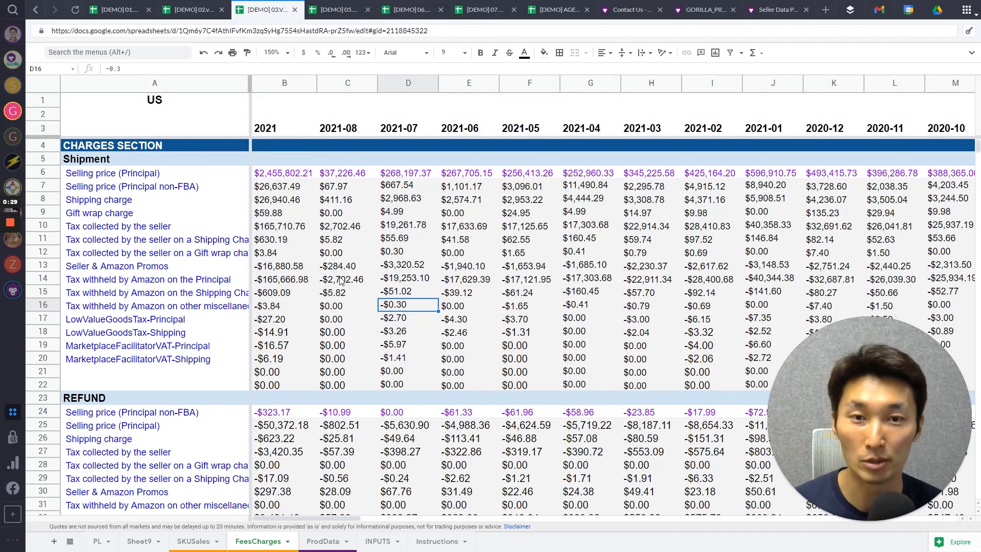
# Examine the charge types under Shipment, Refund, Chargeback, CouponPayment and Adjustment in the FeesCharges sheet
pyautogui.moveTo(162, 174); pyautogui.dragTo(196, 379)
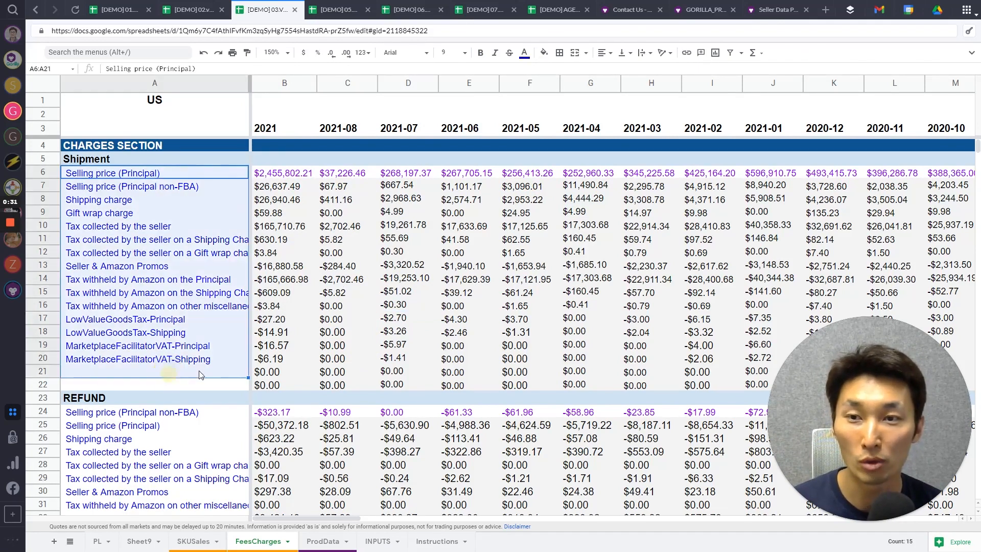
pyautogui.scroll(-3, 195, 376)
pyautogui.click(176, 317)
pyautogui.scroll(-3, 179, 323)
pyautogui.scroll(-6, 180, 329)
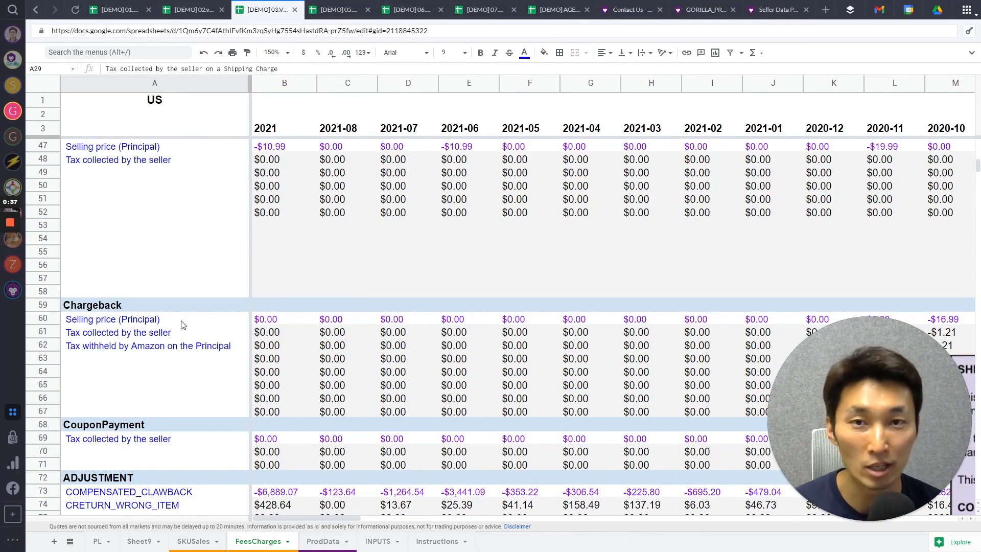
pyautogui.scroll(-4, 182, 332)
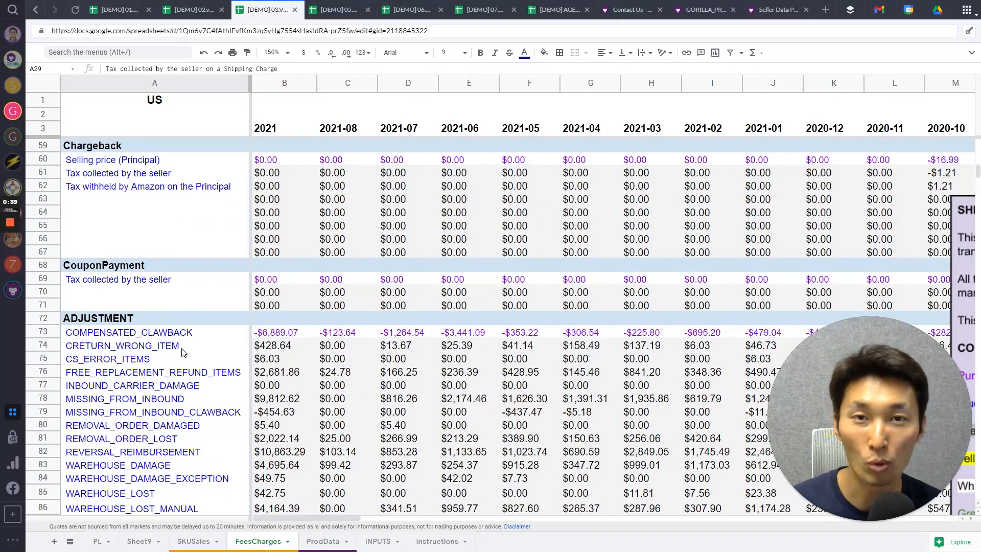
pyautogui.scroll(-4, 182, 347)
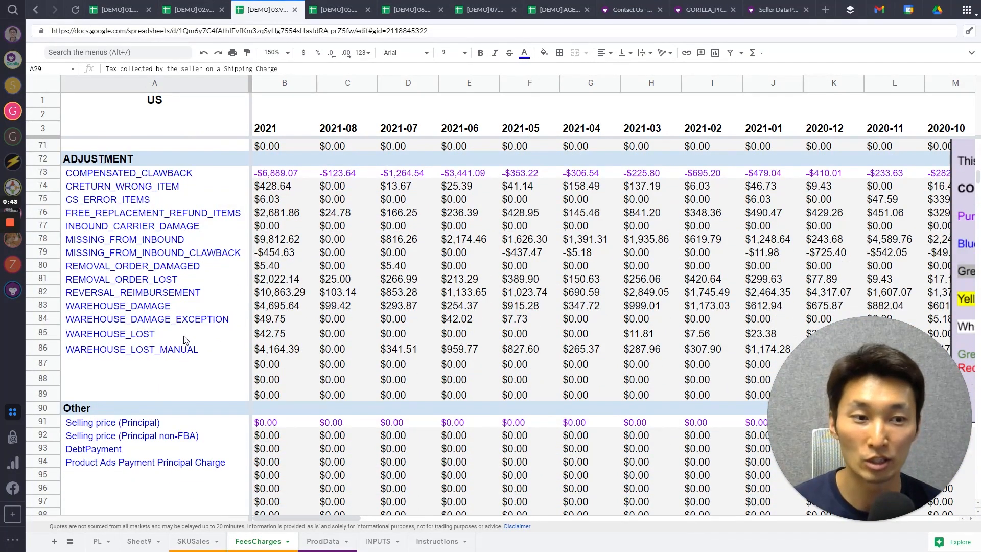
pyautogui.scroll(12, 186, 345)
pyautogui.scroll(10, 189, 344)
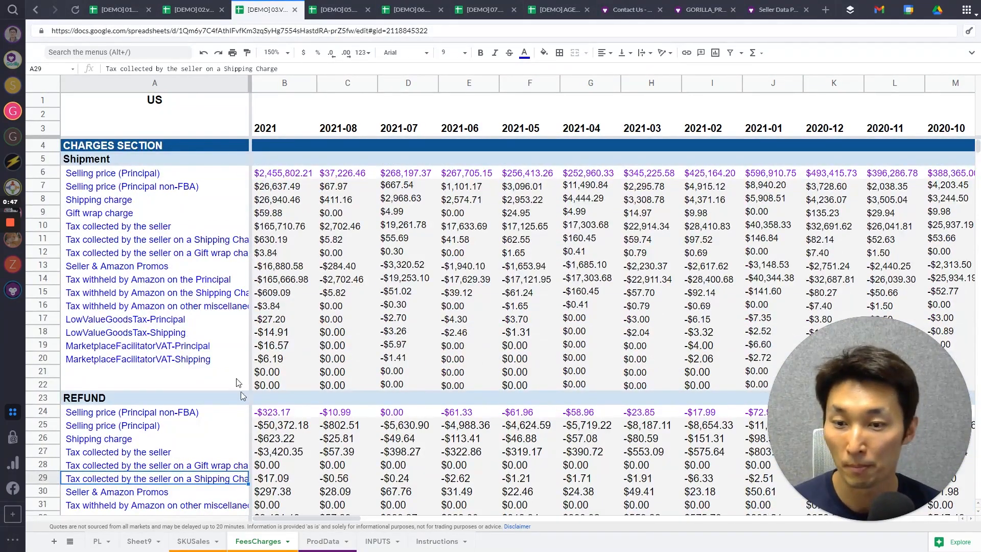
# Examine the Monthly P&L line items for 2021 and 2021-08 in the PL sheet
pyautogui.click(101, 540)
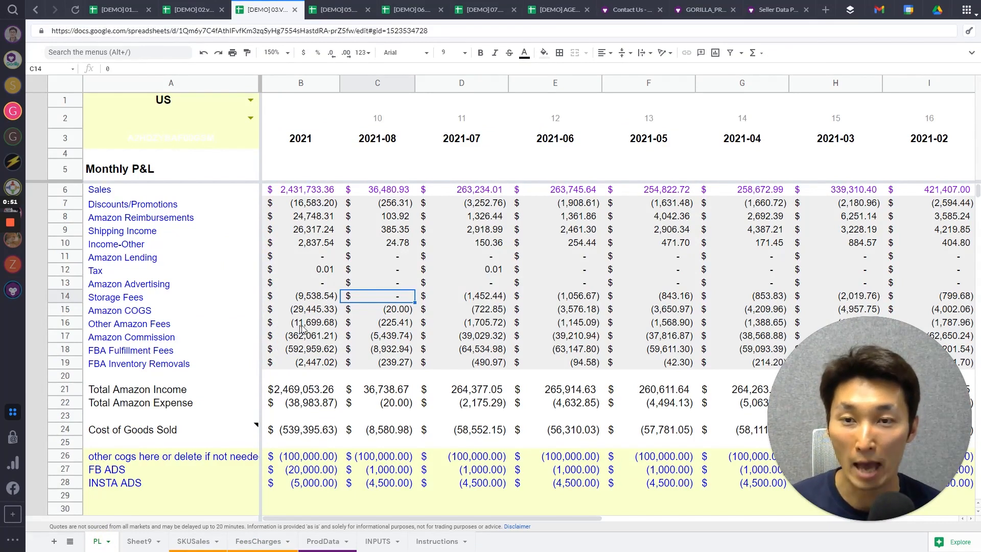
pyautogui.moveTo(311, 201); pyautogui.dragTo(400, 352)
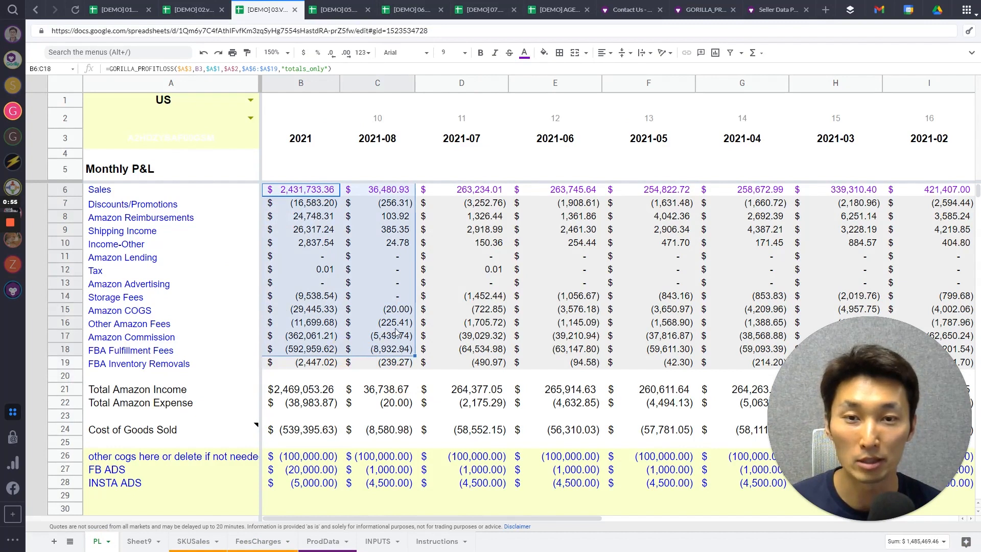
pyautogui.click(393, 313)
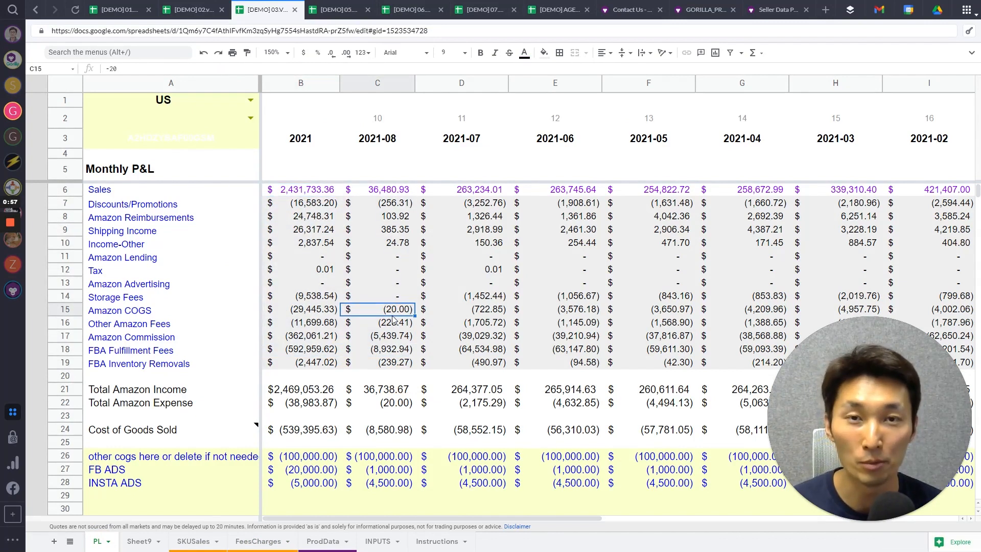
pyautogui.moveTo(368, 190); pyautogui.dragTo(353, 353)
pyautogui.click(383, 322)
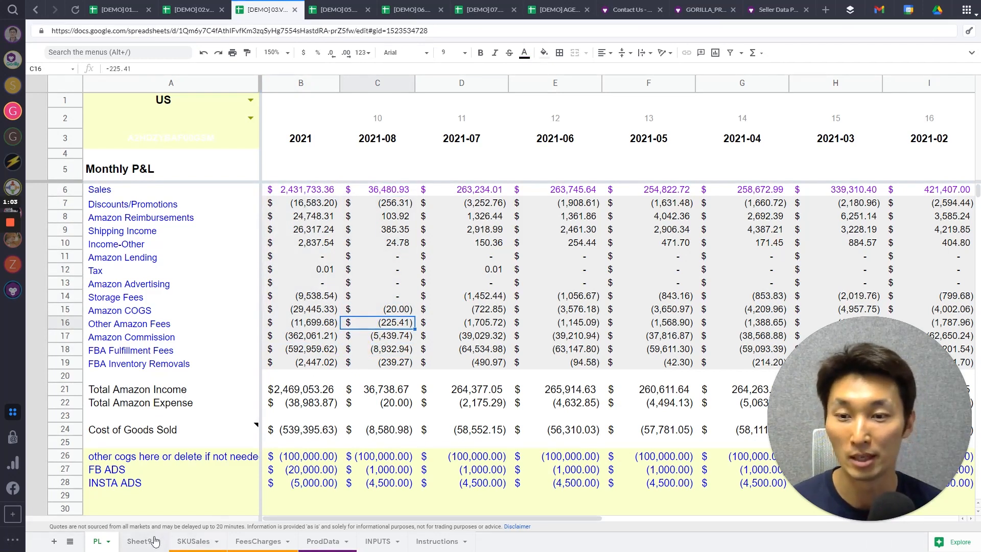
# Look at the blank Sheet9 and revisit the FeesCharges and PL sheets for comparison
pyautogui.click(141, 541)
pyautogui.click(128, 100)
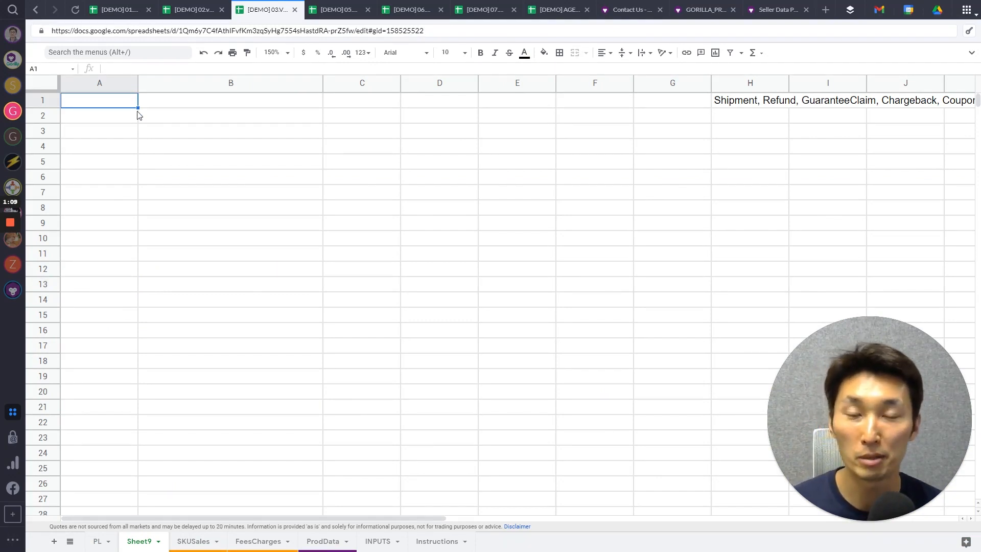
pyautogui.click(266, 541)
pyautogui.click(416, 264)
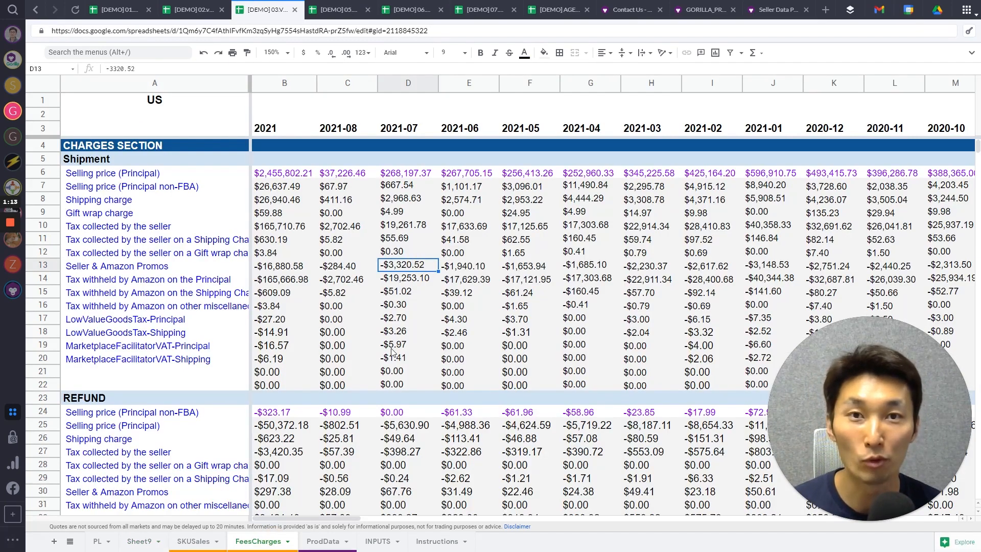
pyautogui.click(98, 541)
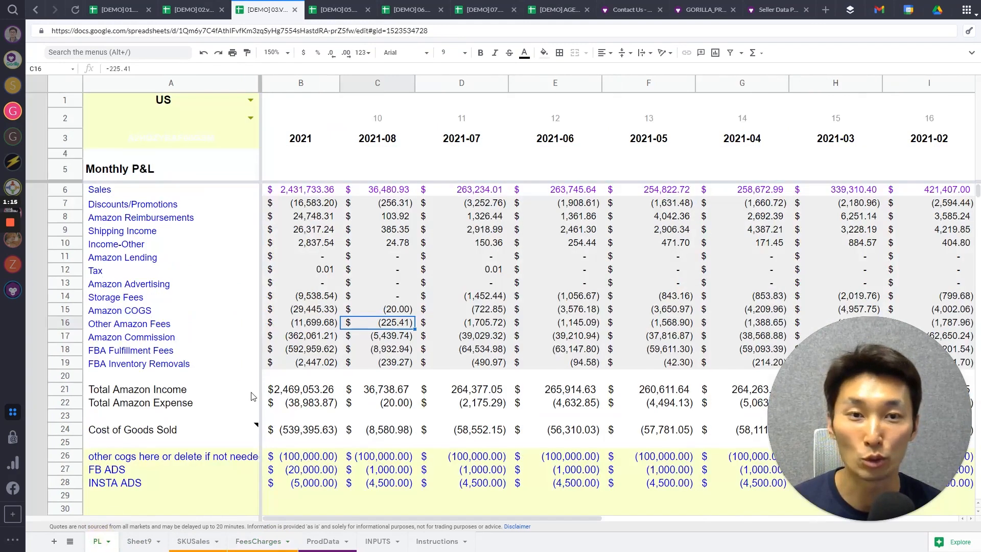
# List the account's charge types in cell A1 of Sheet9 with the formula =GORILLA_CHARGETYPE(PL!$A$3)
pyautogui.click(153, 541)
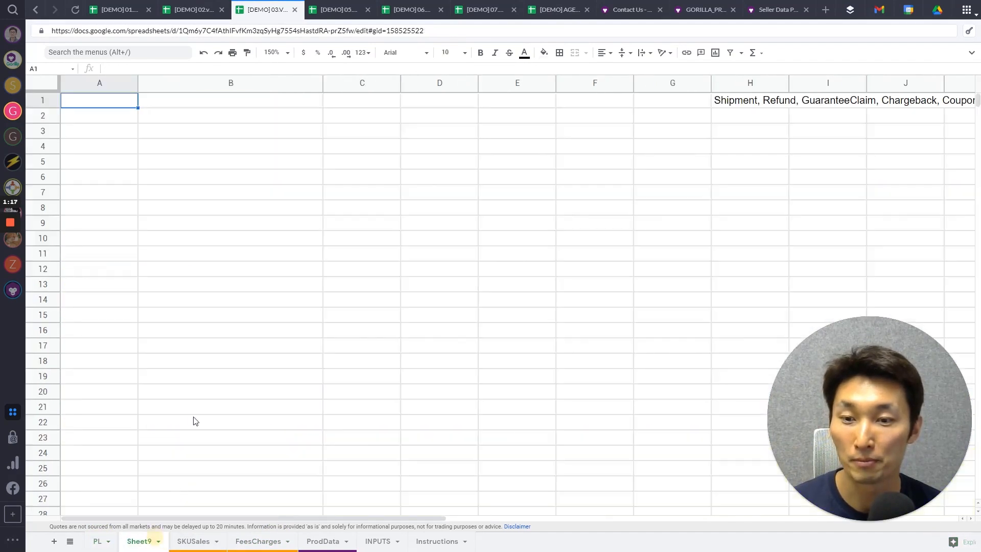
pyautogui.write('=go')
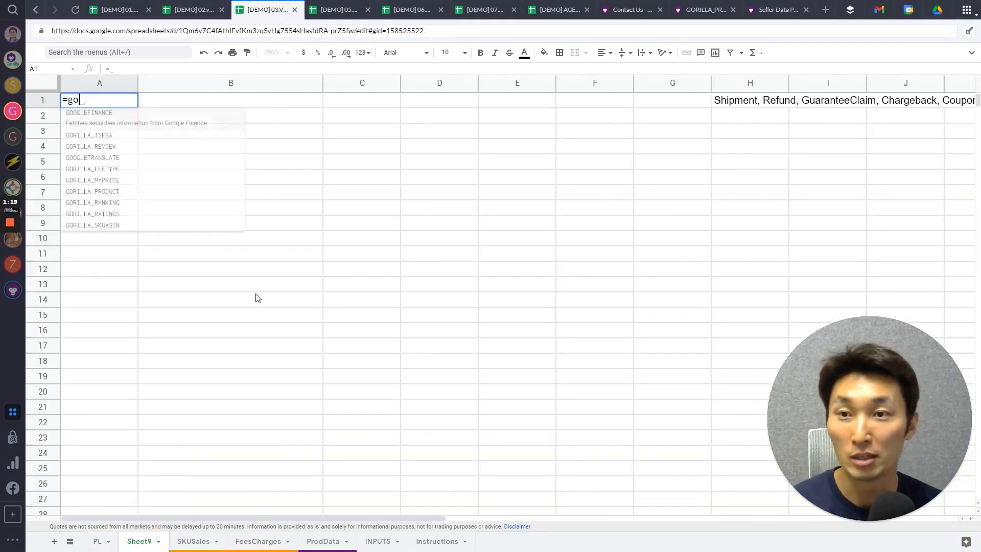
pyautogui.write('rilla_')
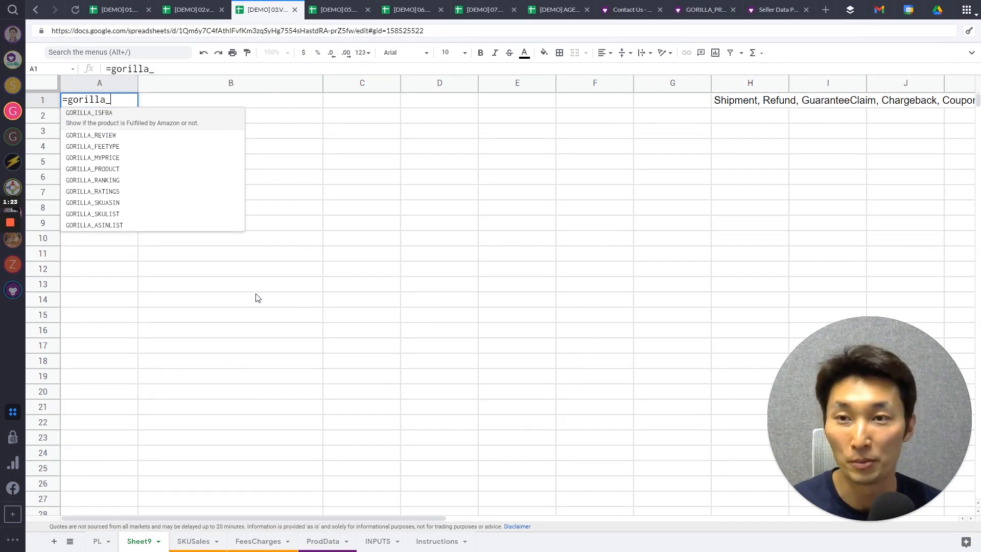
pyautogui.write('charg')
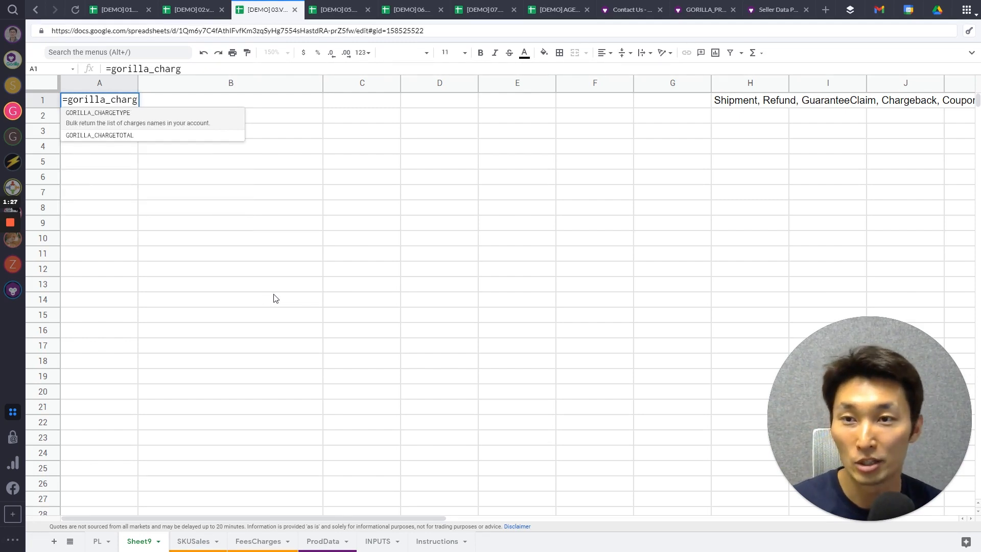
pyautogui.click(137, 113)
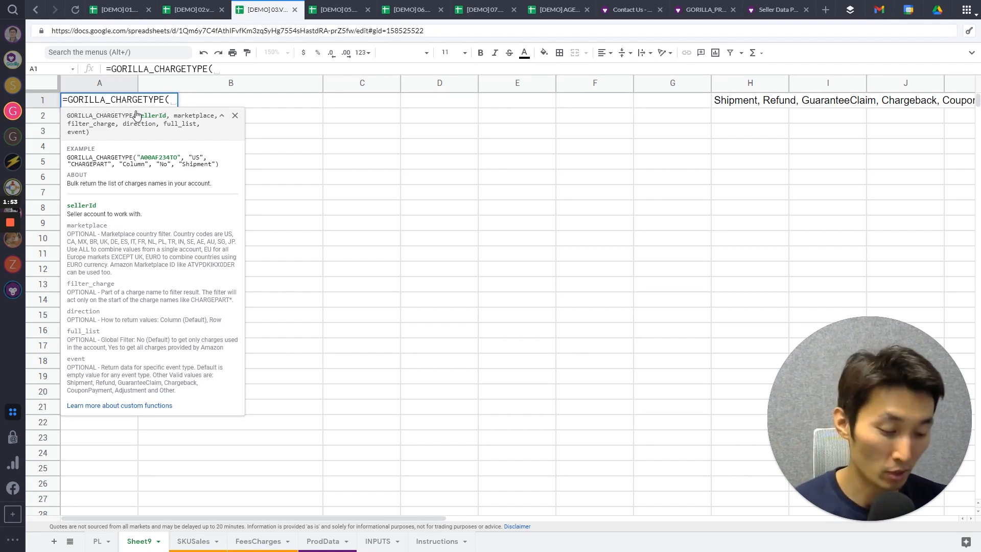
pyautogui.write('PL!$A$3')
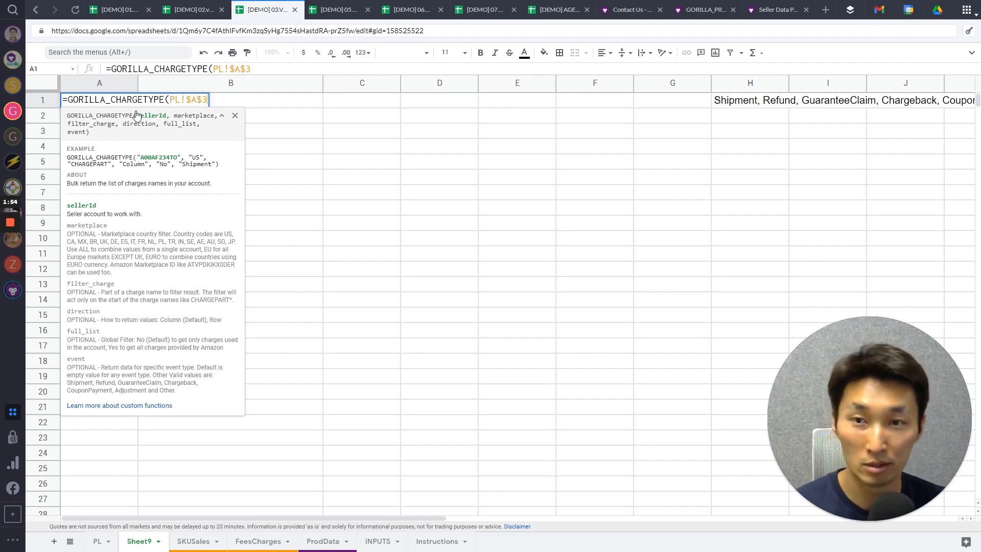
pyautogui.write(')')
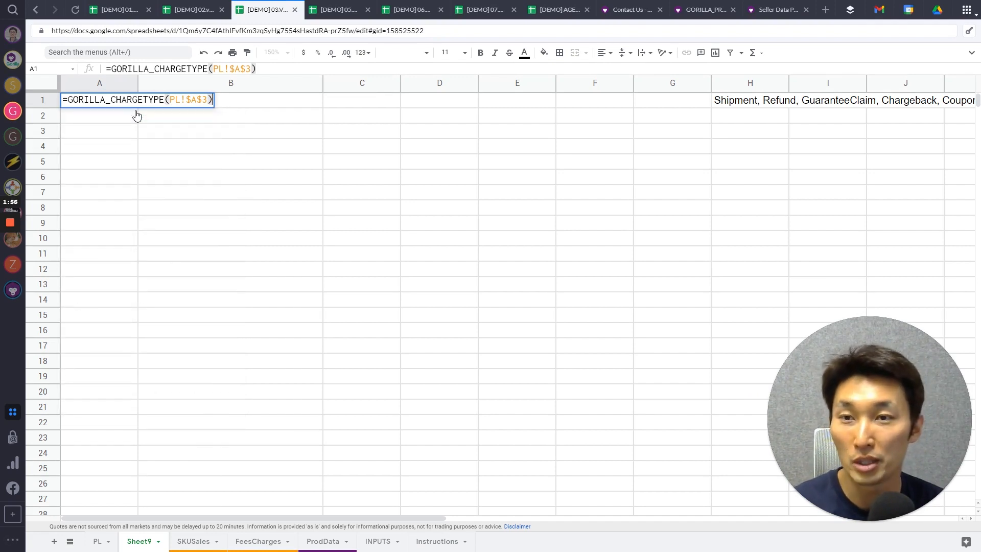
pyautogui.press('Return')
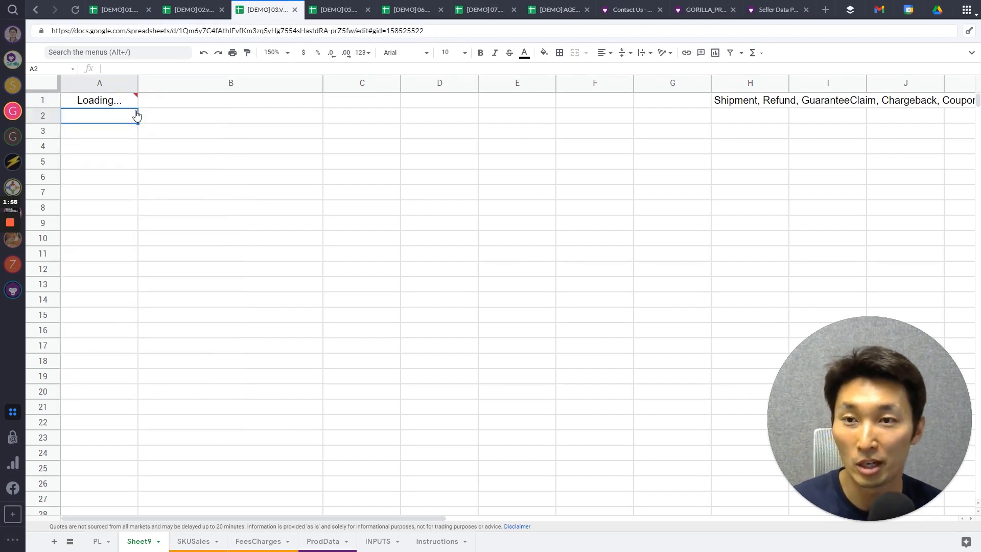
# Widen column A of Sheet9 slightly
pyautogui.click(152, 100)
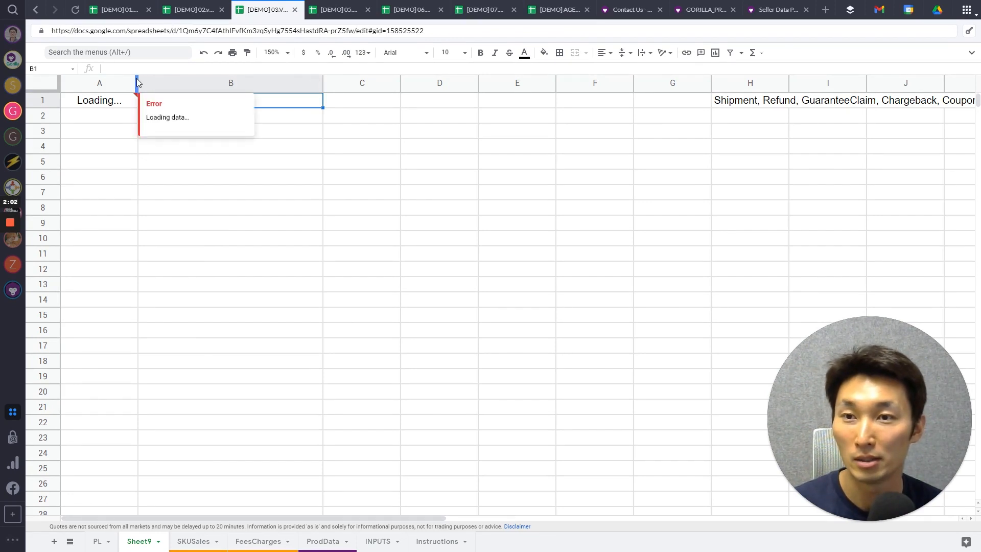
pyautogui.click(167, 81)
pyautogui.click(171, 117)
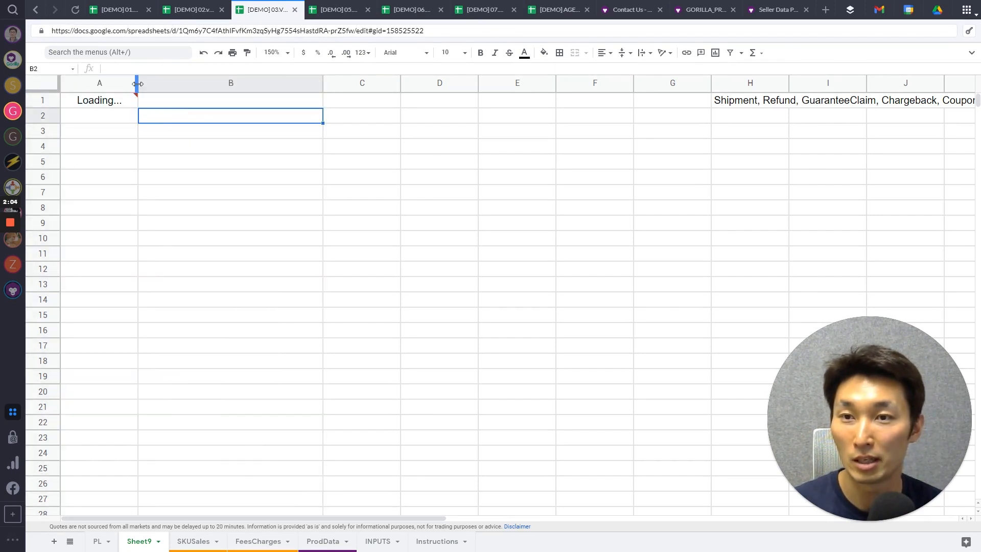
pyautogui.moveTo(137, 83); pyautogui.dragTo(164, 85)
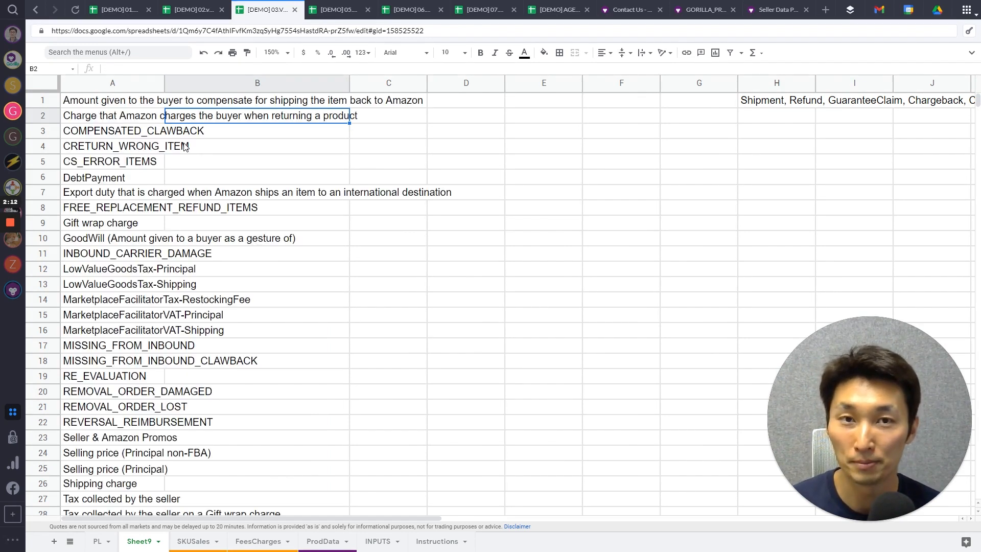
# Review the full list of charge types in column A of Sheet9 and check the formula in A1
pyautogui.click(156, 104)
pyautogui.keyDown('shift'); pyautogui.click(105, 346); pyautogui.keyUp('shift')
pyautogui.scroll(-1, 117, 352)
pyautogui.scroll(1, 117, 351)
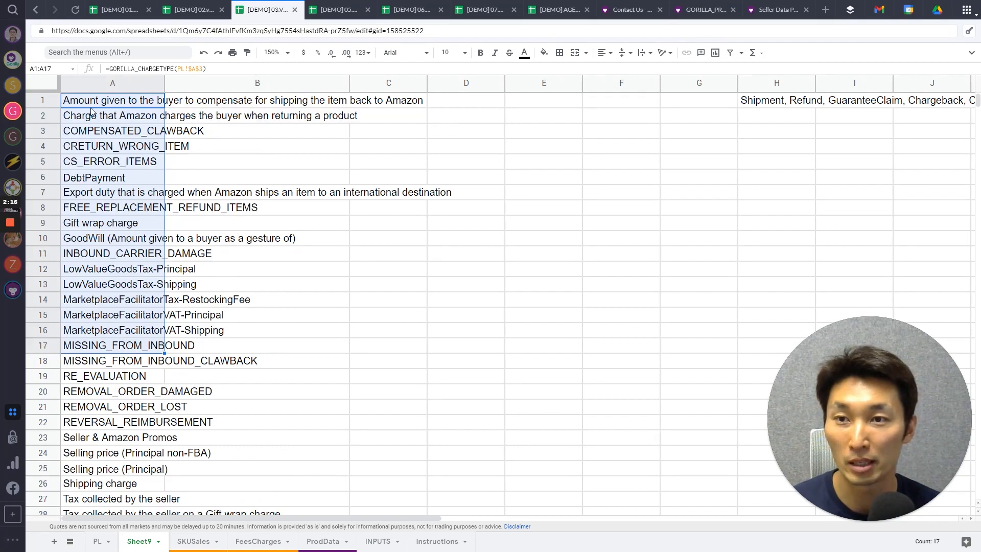
pyautogui.click(90, 104)
pyautogui.click(97, 166)
pyautogui.scroll(-5, 131, 337)
pyautogui.click(116, 392)
pyautogui.click(105, 327)
pyautogui.click(103, 272)
pyautogui.scroll(5, 103, 272)
pyautogui.click(133, 146)
pyautogui.click(162, 101)
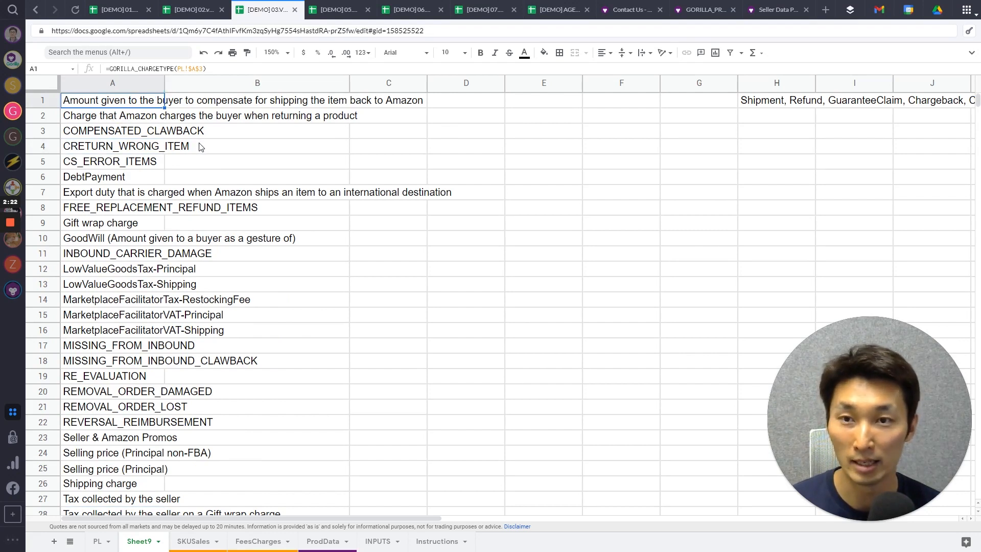
# Retrieve the last 30 days' amounts in cell B1 with =GORILLA_FINANCES(PL!$A$3,"last 30 days",A1:A36)
pyautogui.click(217, 102)
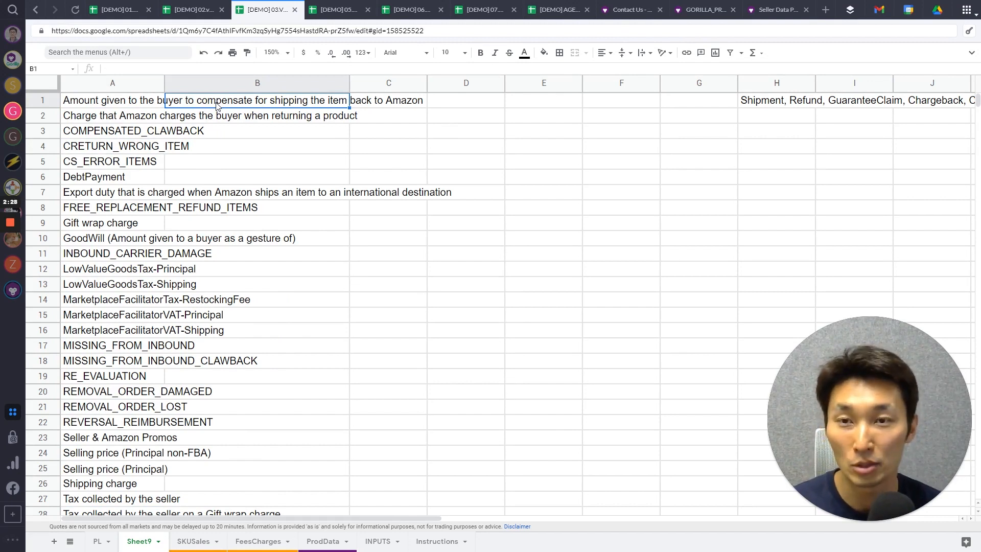
pyautogui.write('=gorilla_')
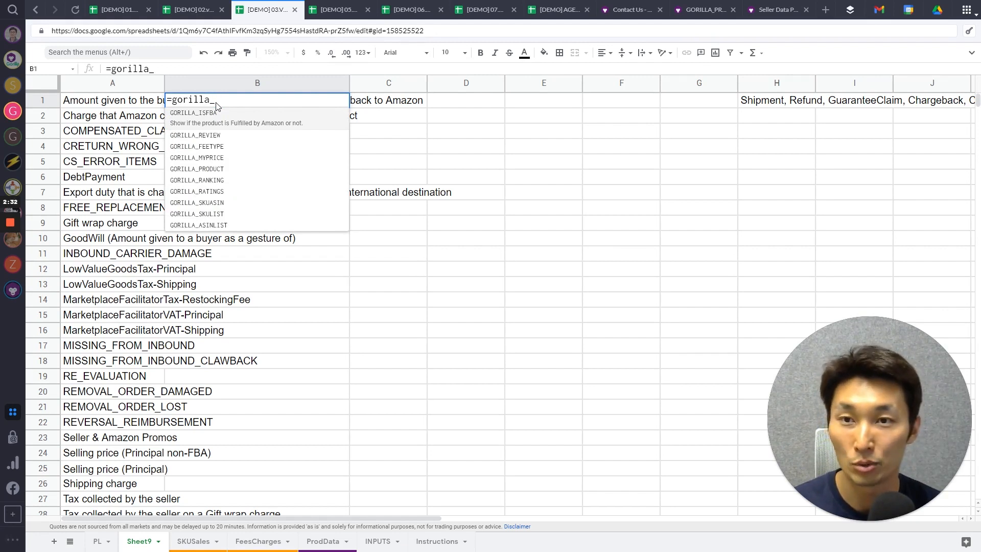
pyautogui.write('fin')
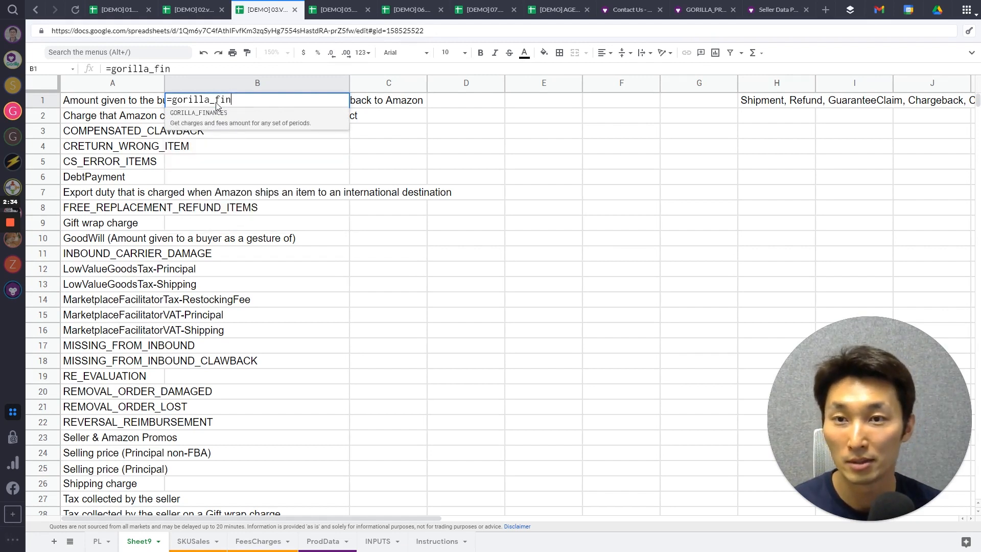
pyautogui.click(240, 119)
pyautogui.write('PL!$A$3')
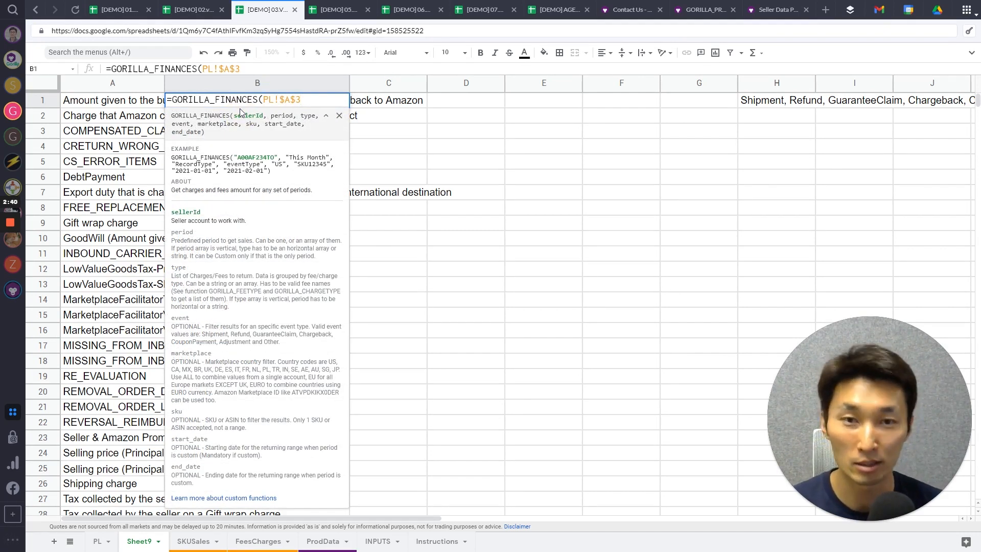
pyautogui.write(',')
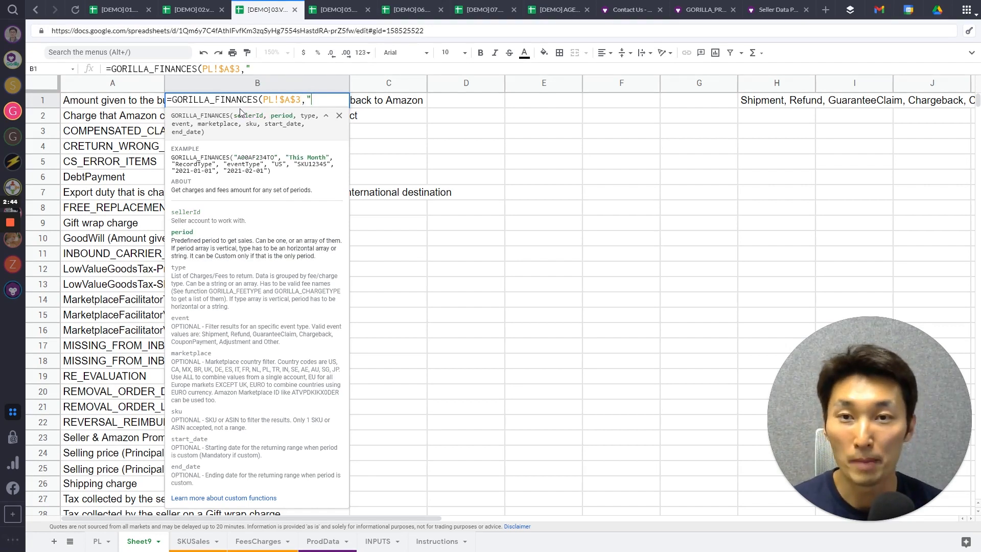
pyautogui.write('"last 30 ')
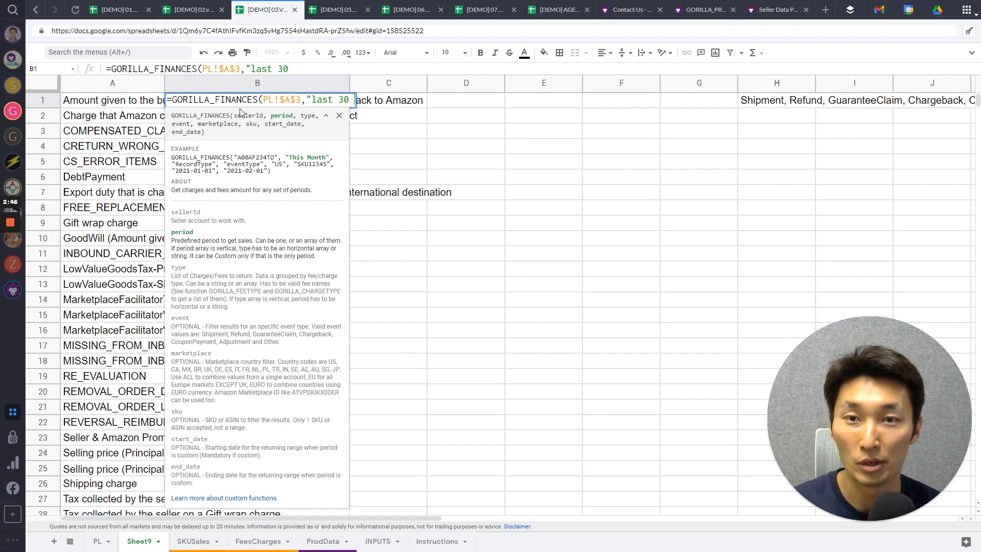
pyautogui.write('days"')
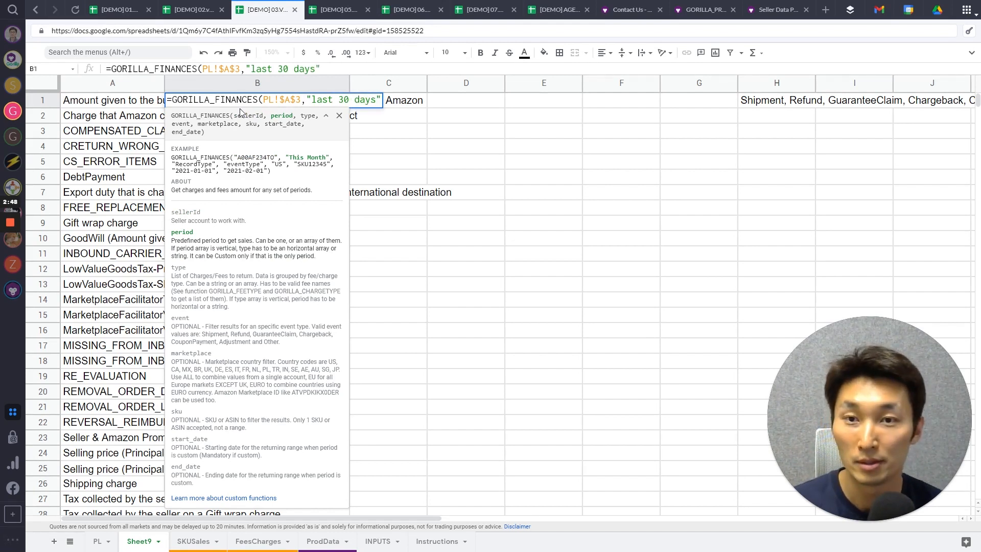
pyautogui.write(',')
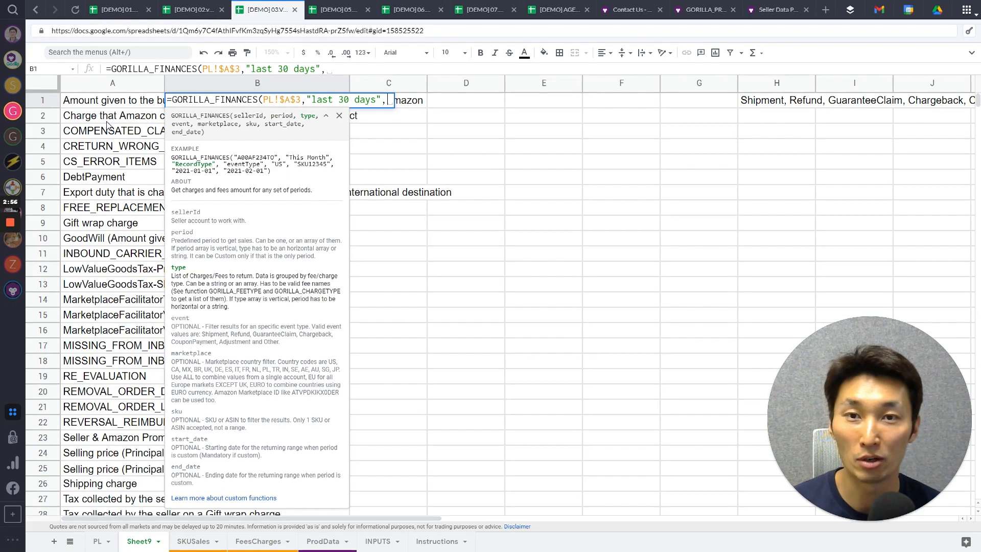
pyautogui.moveTo(102, 104); pyautogui.dragTo(100, 398)
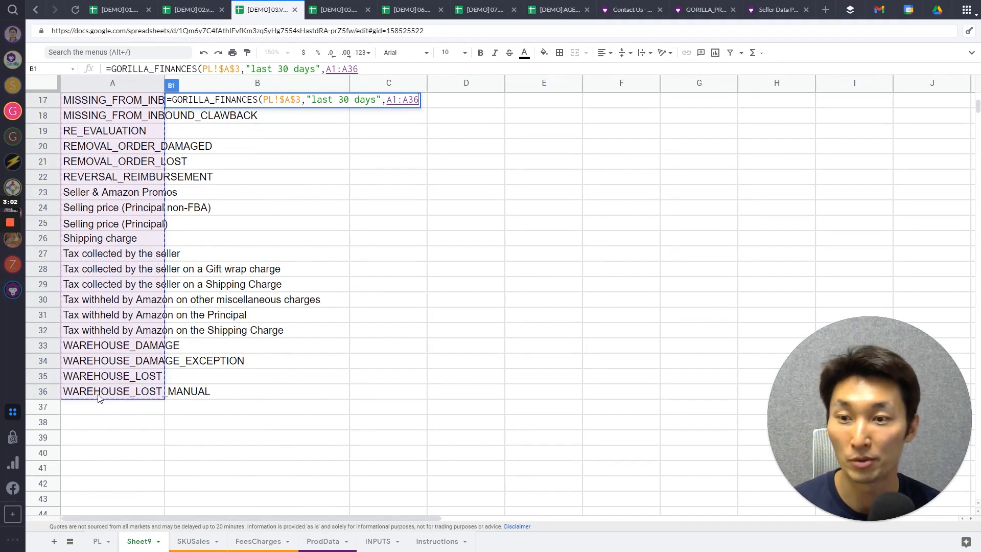
pyautogui.scroll(5, 100, 399)
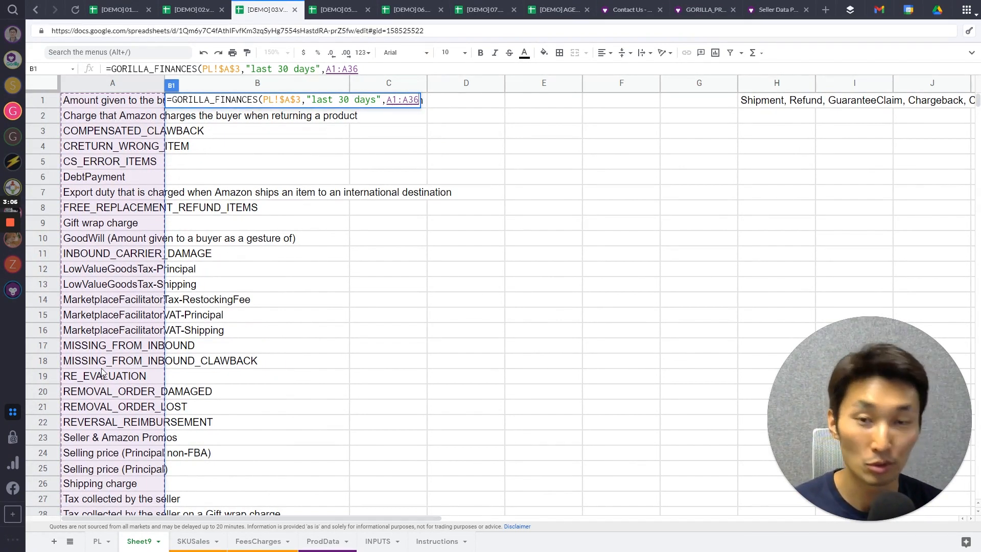
pyautogui.write(')')
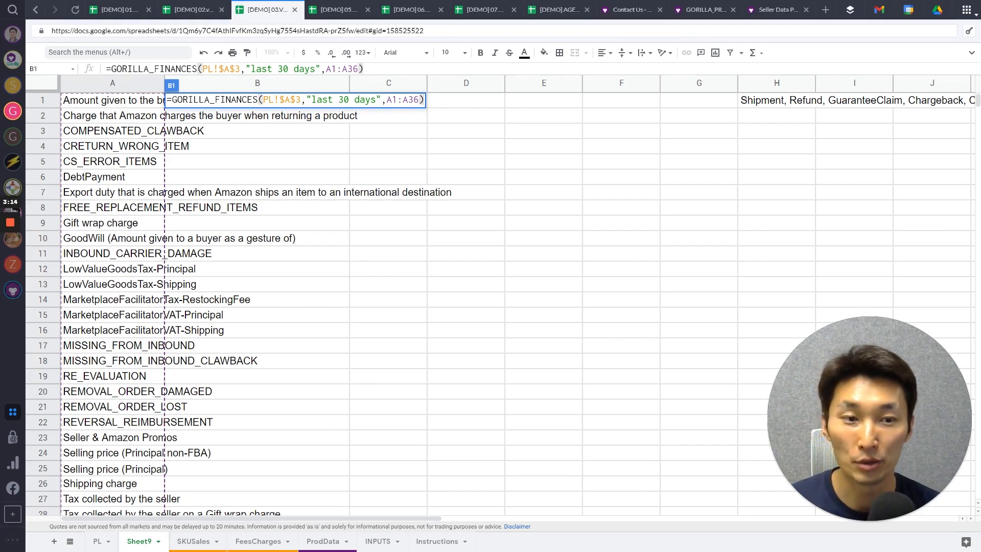
pyautogui.press('Return')
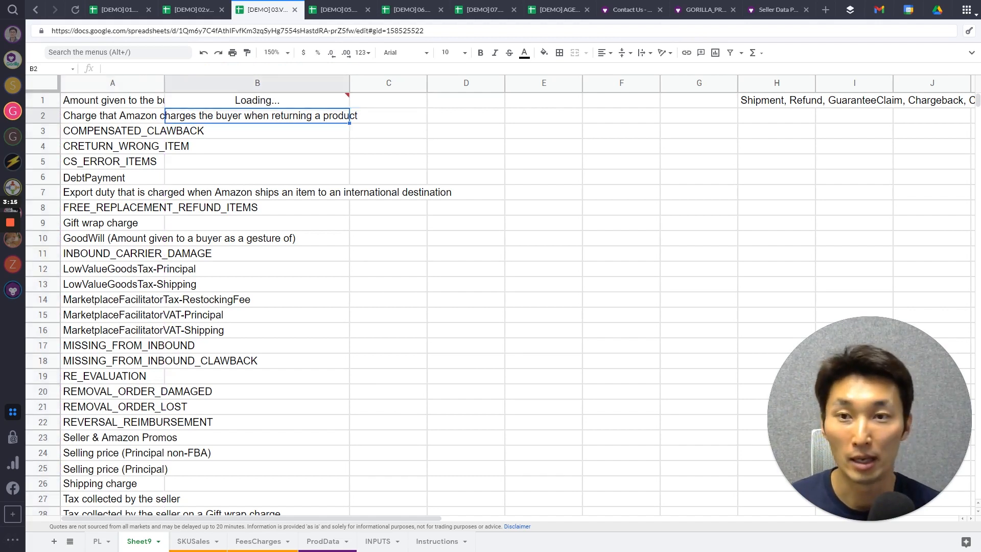
# Look over the amounts in column B, including the selling price rows
pyautogui.click(338, 102)
pyautogui.moveTo(310, 104); pyautogui.dragTo(307, 340)
pyautogui.click(267, 222)
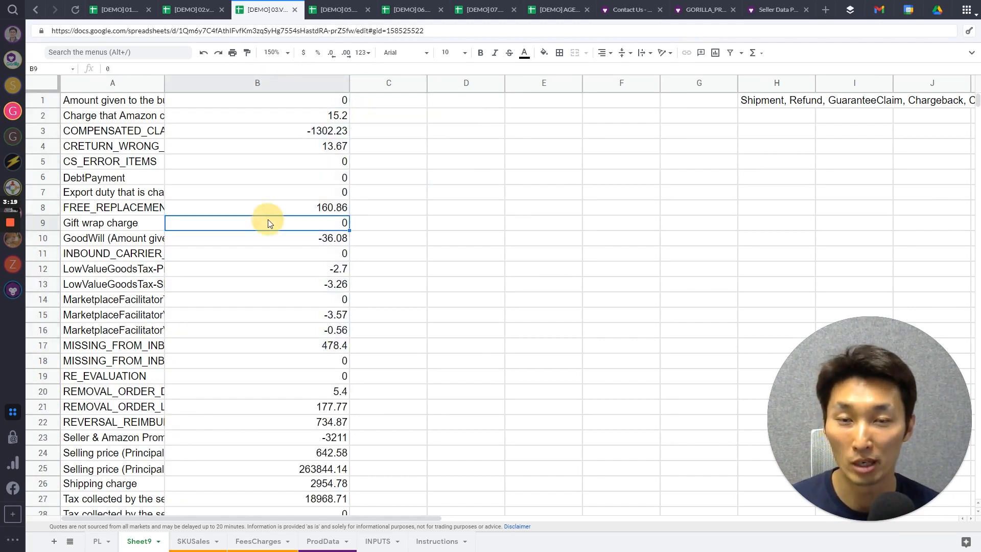
pyautogui.scroll(-3, 308, 329)
pyautogui.click(304, 330)
pyautogui.click(301, 351)
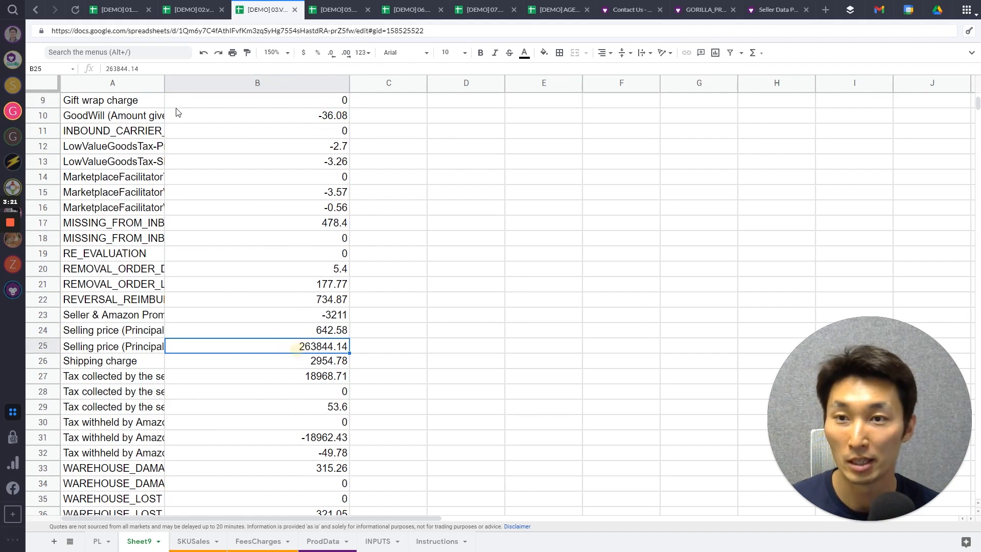
# Fit column B to its amounts and widen column A enough to read most charge type names
pyautogui.doubleClick(350, 83)
pyautogui.moveTo(160, 83); pyautogui.dragTo(291, 83)
pyautogui.click(257, 145)
pyautogui.moveTo(164, 82); pyautogui.dragTo(319, 81)
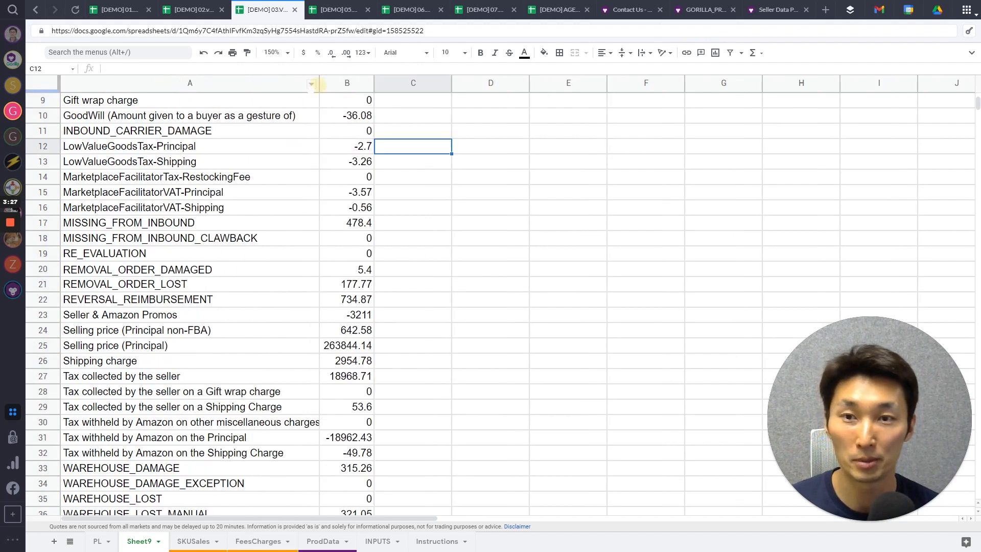
# Examine the amounts for Selling price (Principal), Shipping charge and COMPENSATED_CLAWBACK
pyautogui.click(183, 347)
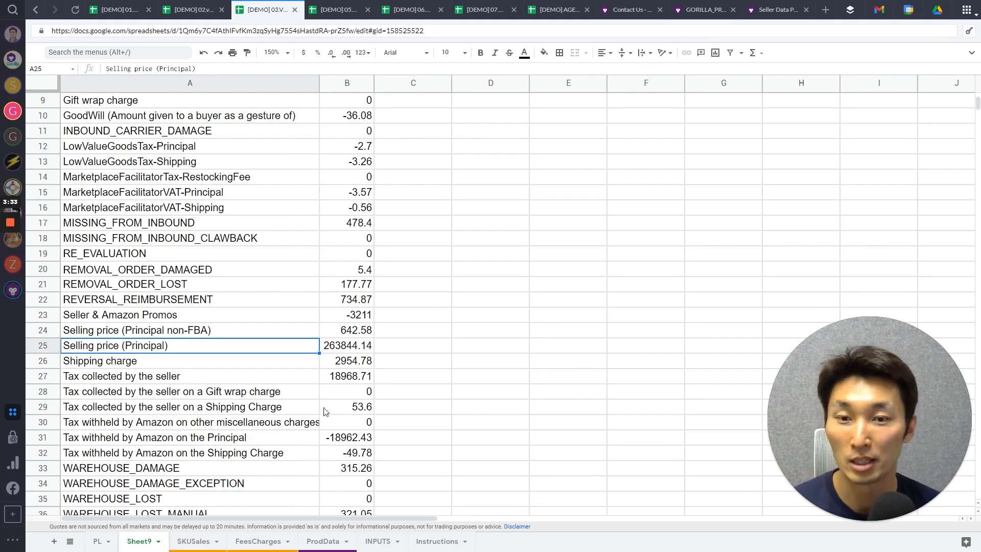
pyautogui.press('Down')
pyautogui.keyDown('shift'); pyautogui.click(370, 367); pyautogui.keyUp('shift')
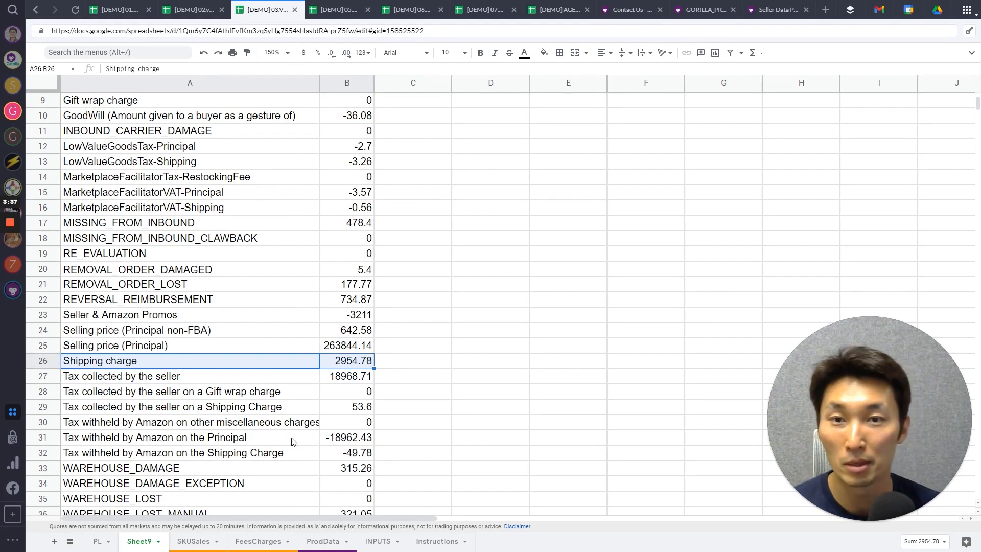
pyautogui.scroll(3, 293, 442)
pyautogui.click(178, 132)
pyautogui.moveTo(179, 132); pyautogui.dragTo(364, 132)
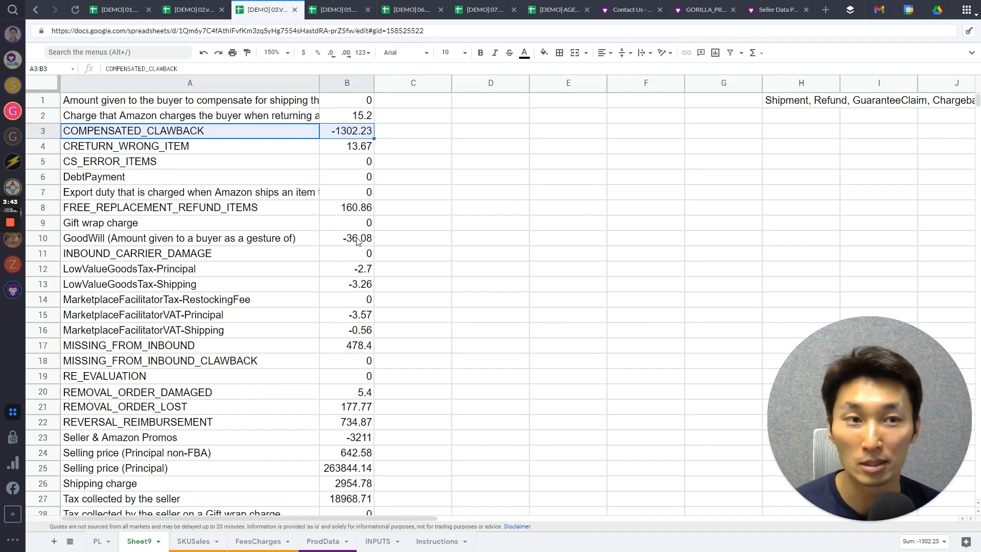
# Insert an empty row above row 1 for period headers
pyautogui.click(41, 100)
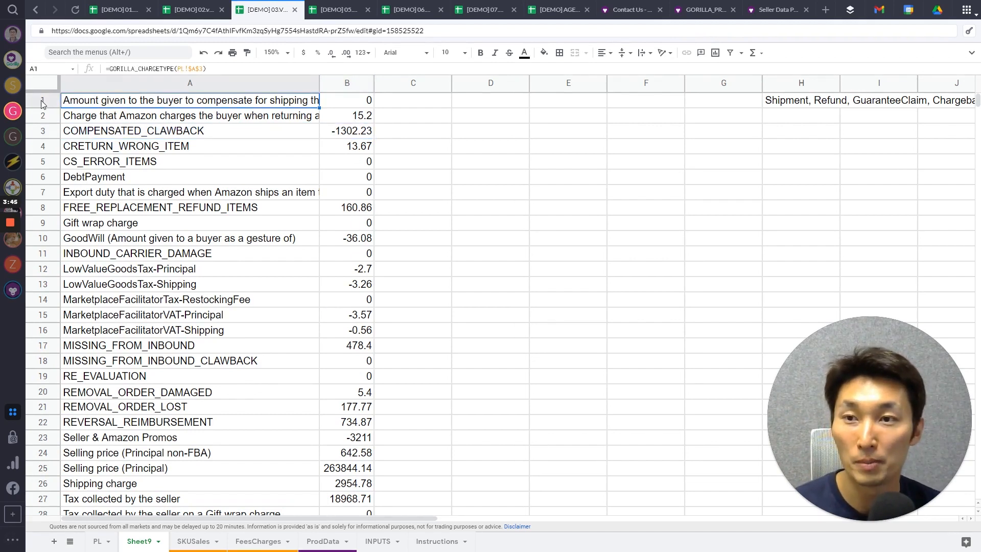
pyautogui.rightClick(41, 100)
pyautogui.click(114, 186)
pyautogui.click(306, 105)
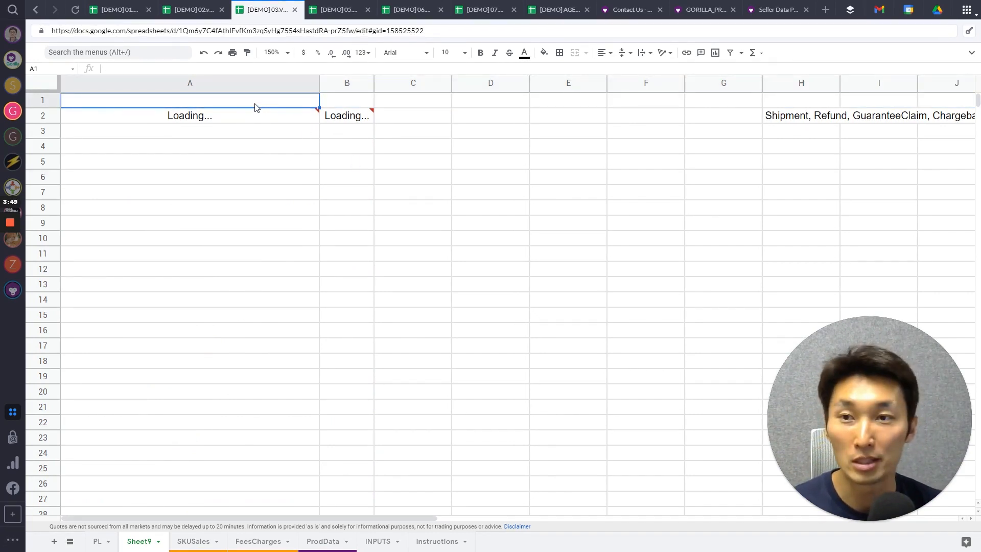
# Enter the period headers 2021, 2021-01 and 2021-02 in cells B1 to D1
pyautogui.press('Right')
pyautogui.write('2021')
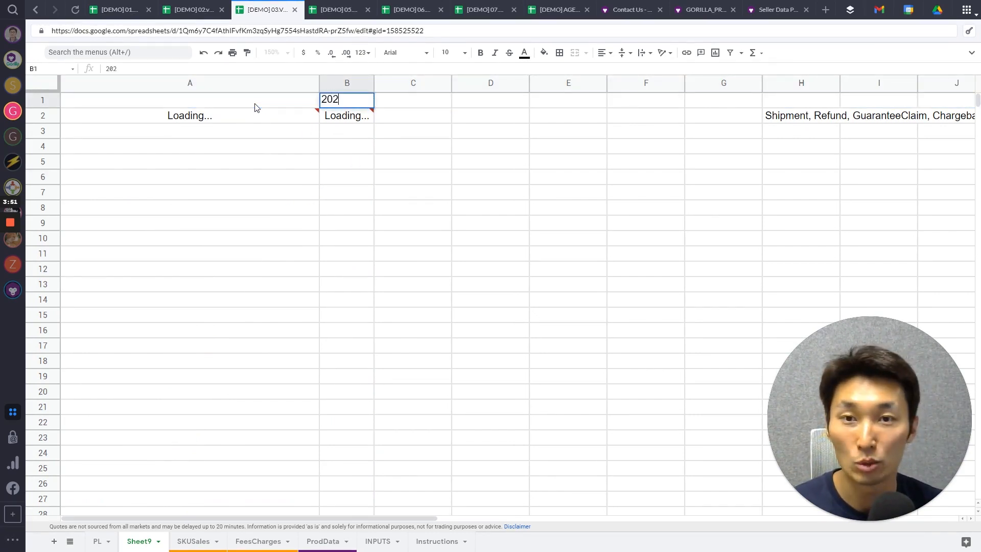
pyautogui.press('Tab')
pyautogui.write('2021-01')
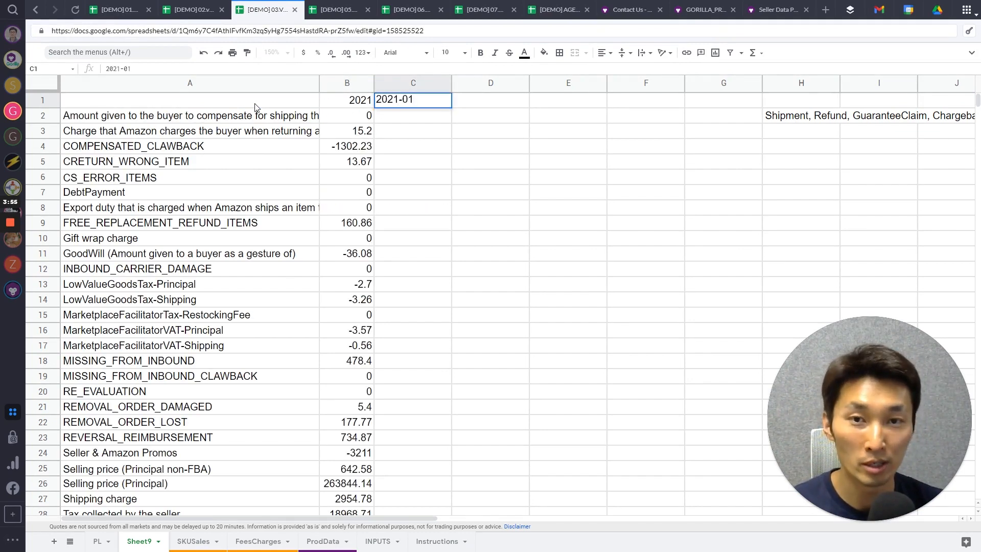
pyautogui.press('Tab')
pyautogui.write('2021-02')
pyautogui.press('Return')
# Replace the "last 30 days" period in B2's GORILLA_FINANCES formula with a reference to cell B1
pyautogui.click(352, 121)
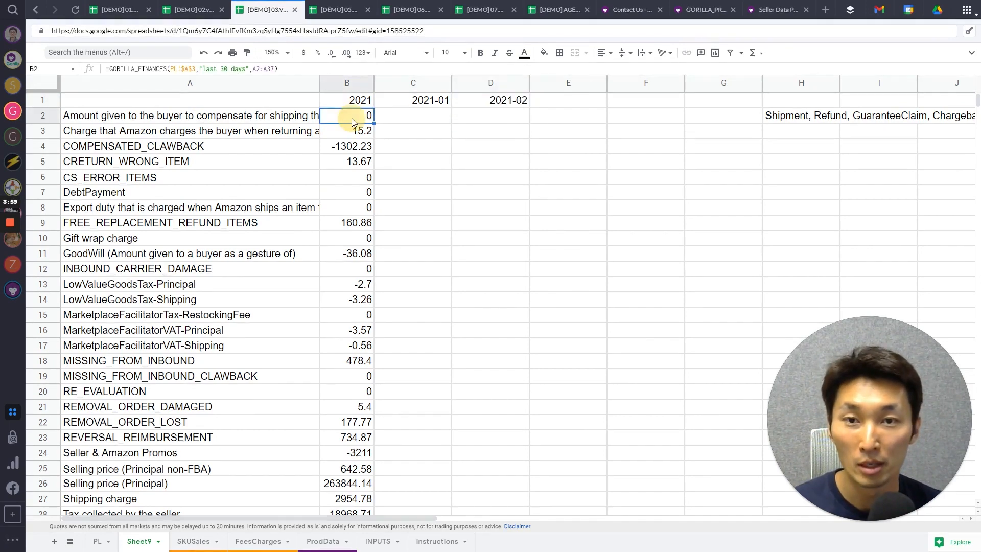
pyautogui.doubleClick(351, 117)
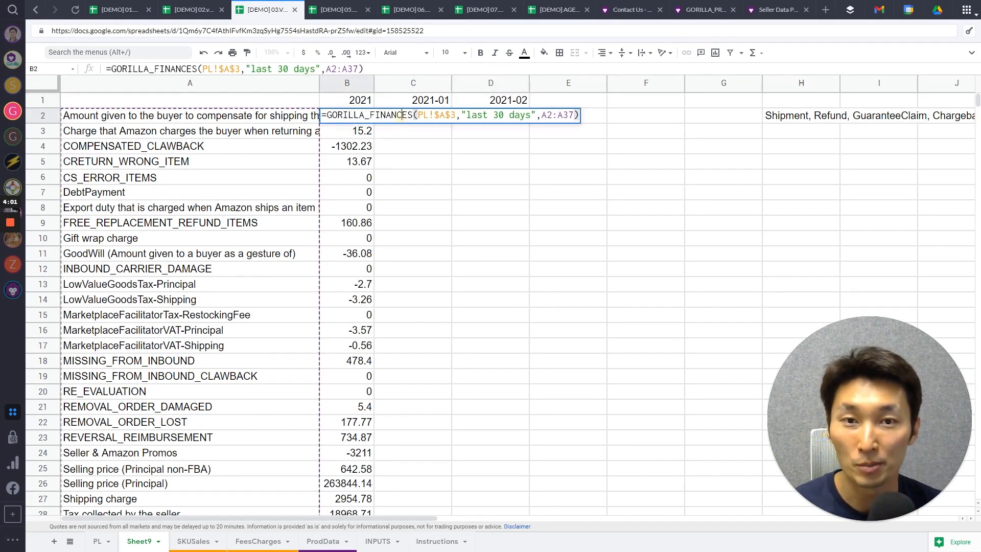
pyautogui.moveTo(462, 115); pyautogui.dragTo(534, 114)
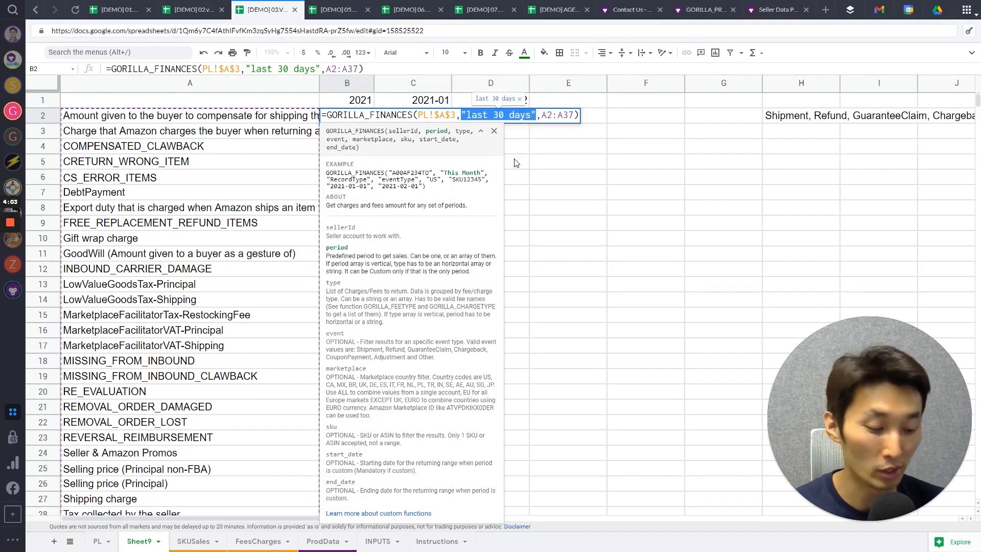
pyautogui.press('BackSpace')
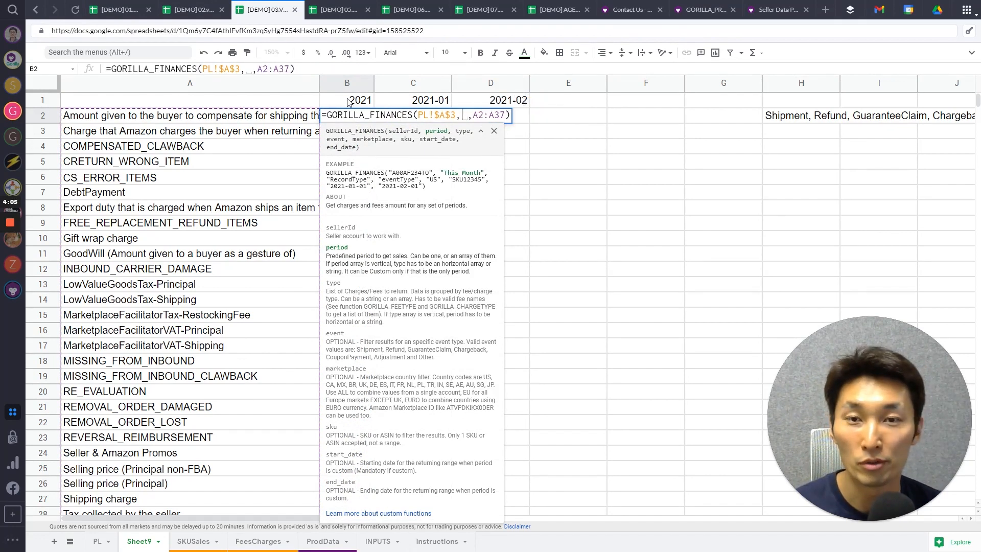
pyautogui.click(347, 101)
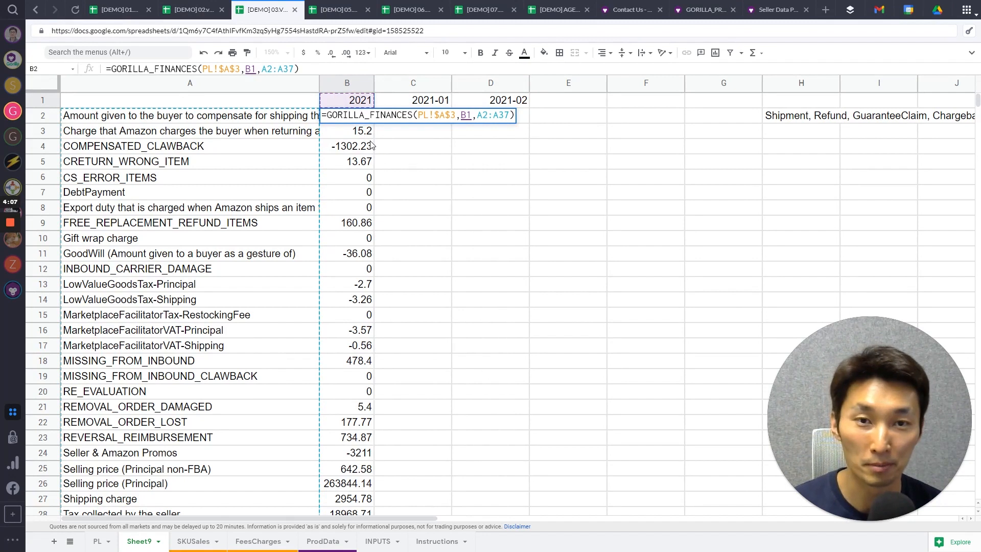
# Make the charge type range in B2's formula absolute as $A$2:$A$37, check that it covers the whole list, and commit the formula
pyautogui.press('F4')
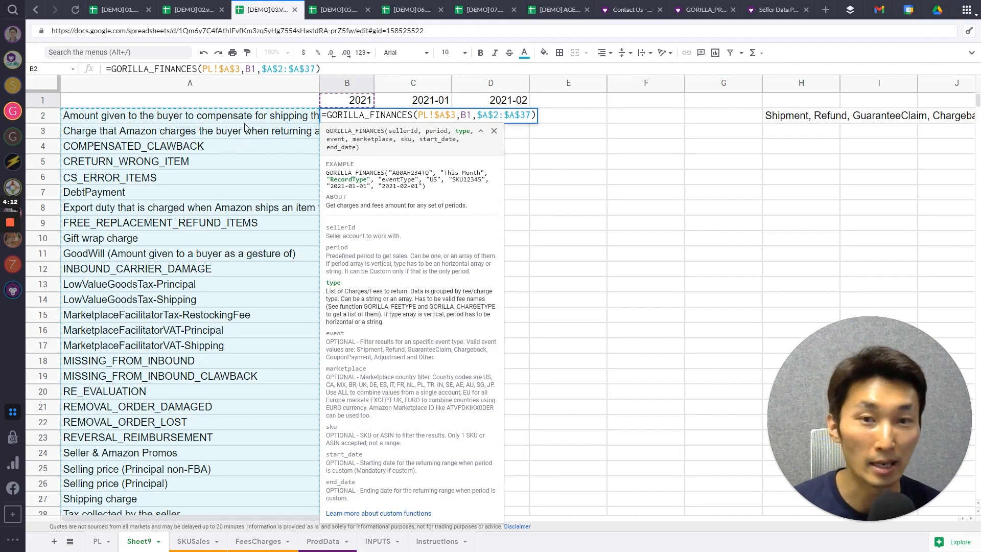
pyautogui.scroll(-5, 241, 238)
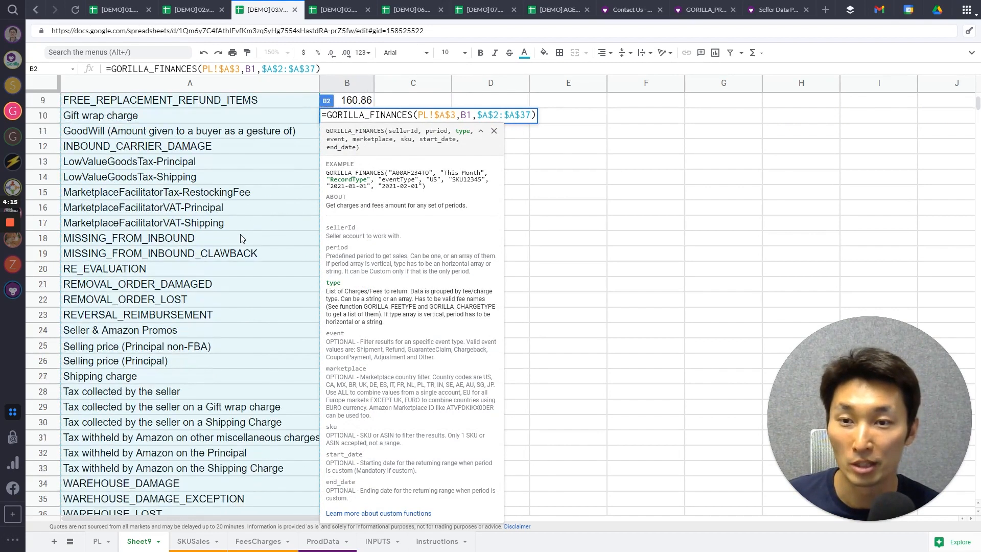
pyautogui.scroll(3, 243, 236)
pyautogui.scroll(-3, 243, 236)
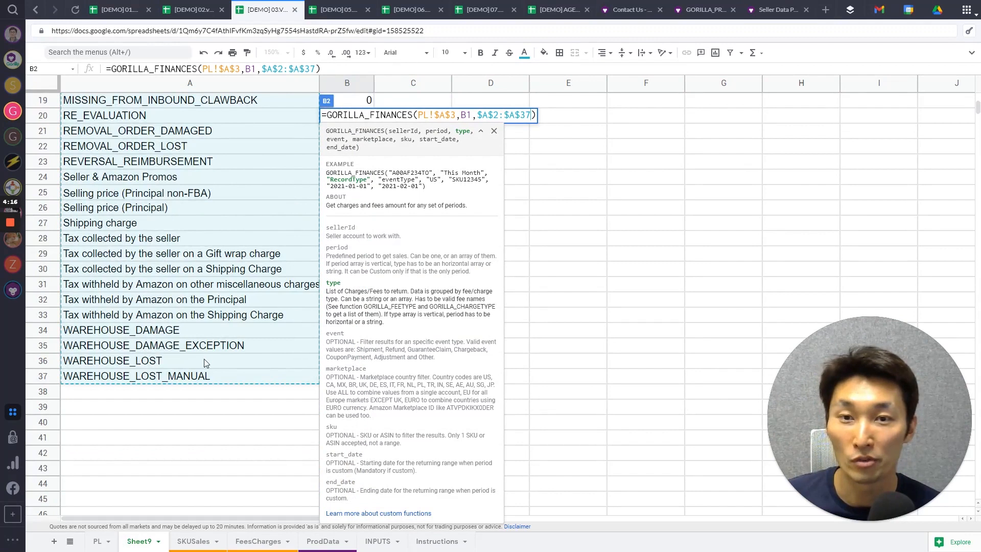
pyautogui.scroll(5, 204, 359)
pyautogui.scroll(1, 307, 144)
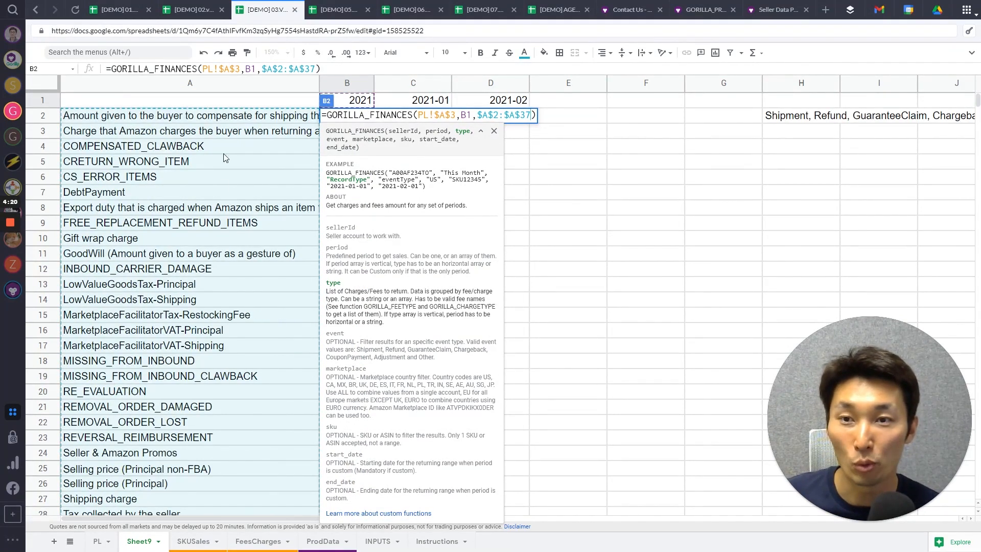
pyautogui.scroll(-4, 224, 161)
pyautogui.scroll(4, 202, 200)
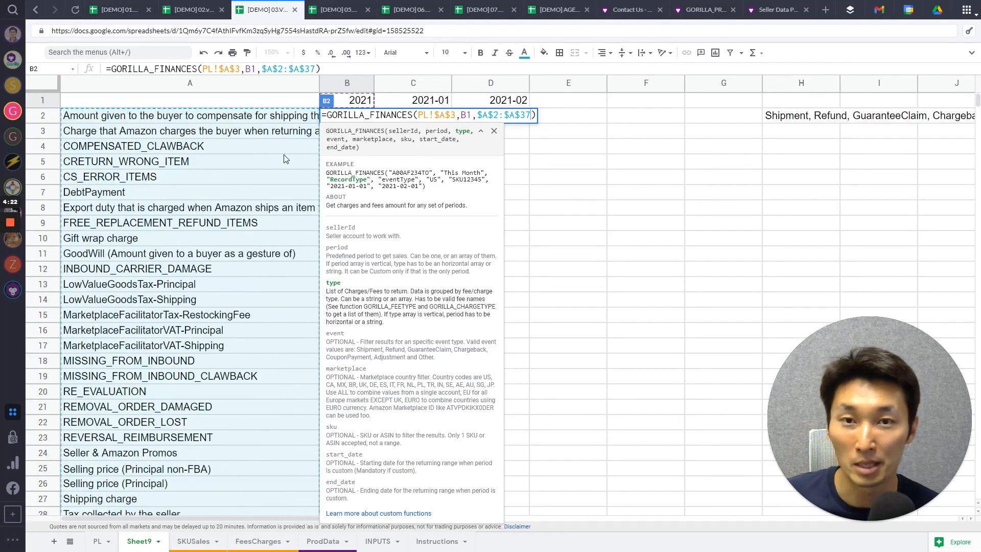
pyautogui.press('Return')
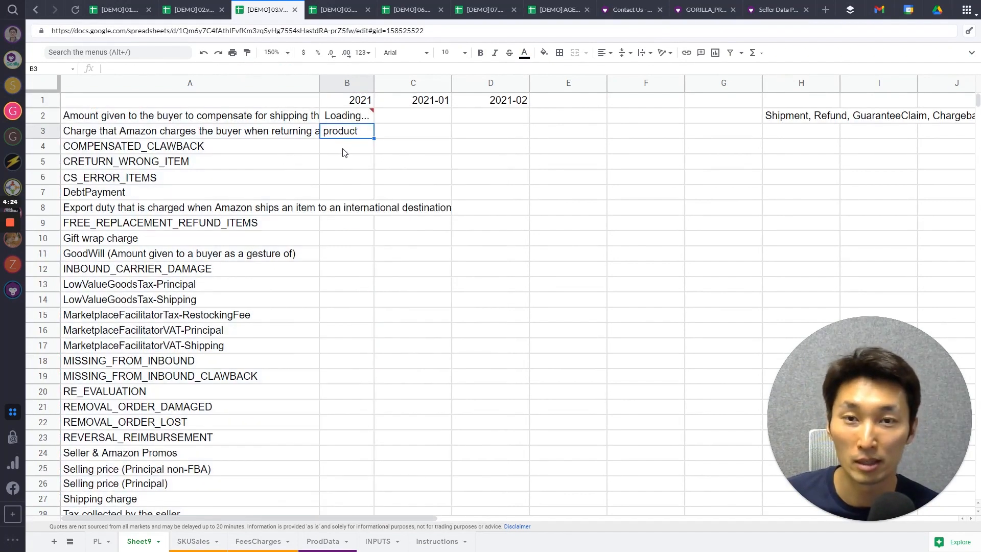
# Review the 2021 amounts in column B from the first charge type to the last
pyautogui.moveTo(348, 117); pyautogui.dragTo(364, 361)
pyautogui.scroll(-3, 369, 338)
pyautogui.click(344, 331)
pyautogui.scroll(-3, 357, 361)
pyautogui.click(357, 345)
pyautogui.scroll(12, 358, 350)
# Copy the B2 formula across to C2 and D2 for the 2021-01 and 2021-02 periods
pyautogui.click(347, 116)
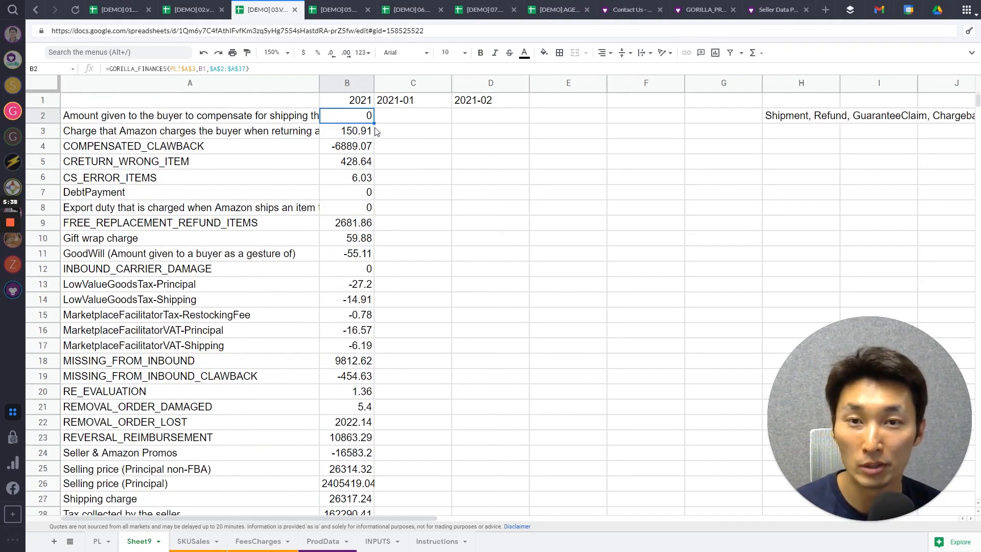
pyautogui.moveTo(374, 122); pyautogui.dragTo(482, 114)
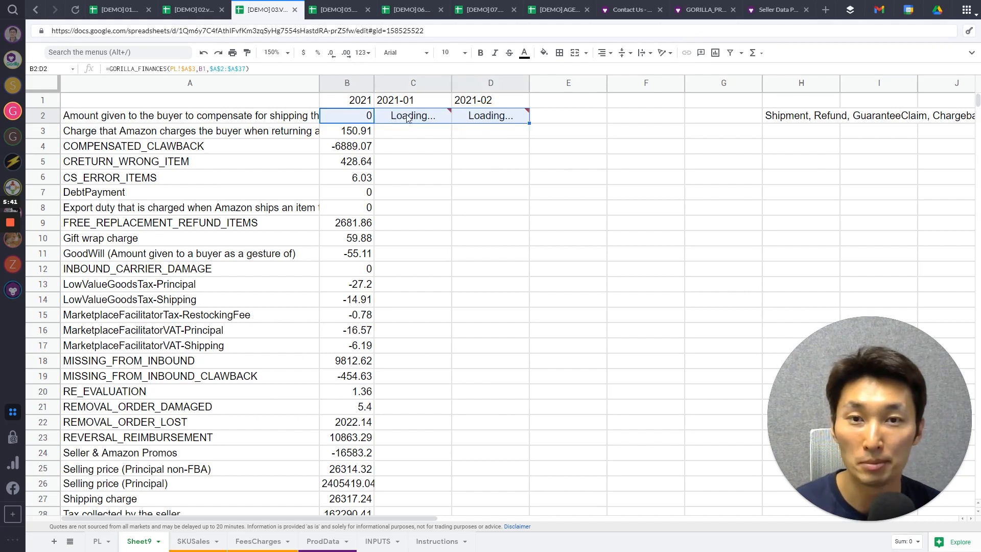
# Replace GORILLA_CHARGETYPE with GORILLA_FEETYPE in A2's formula to list the account's fee types, using PL!$A$3 as the seller ID
pyautogui.click(433, 100)
pyautogui.click(412, 209)
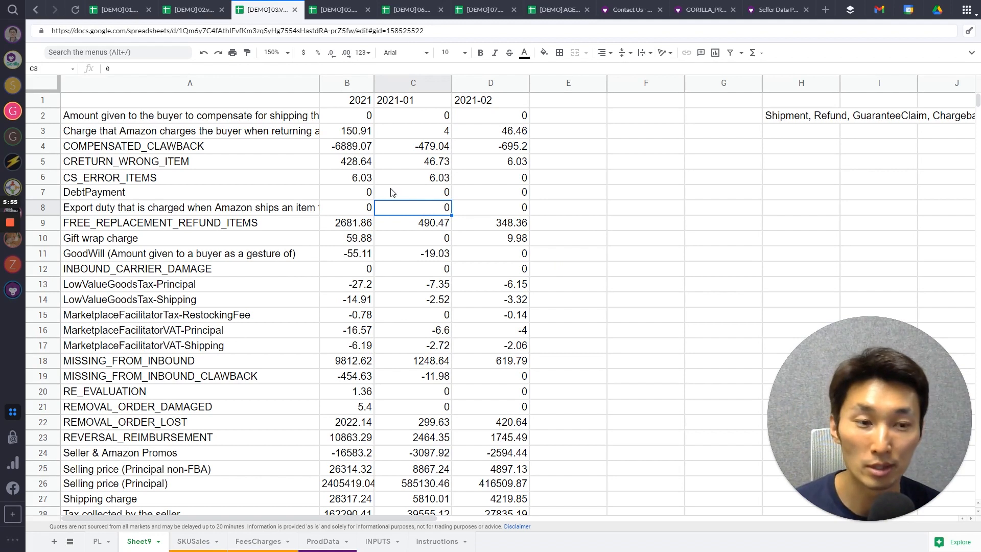
pyautogui.click(282, 119)
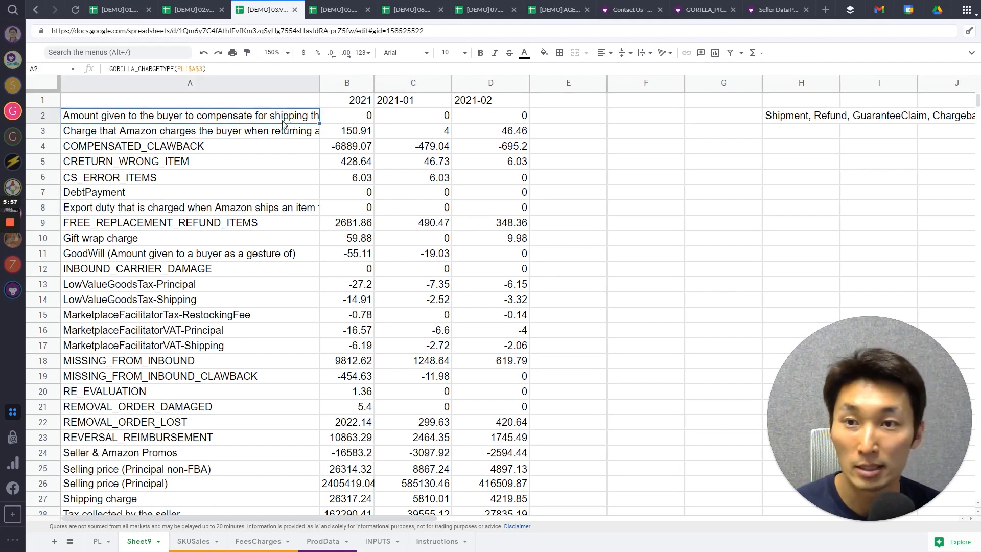
pyautogui.doubleClick(283, 120)
pyautogui.moveTo(111, 115); pyautogui.dragTo(143, 115)
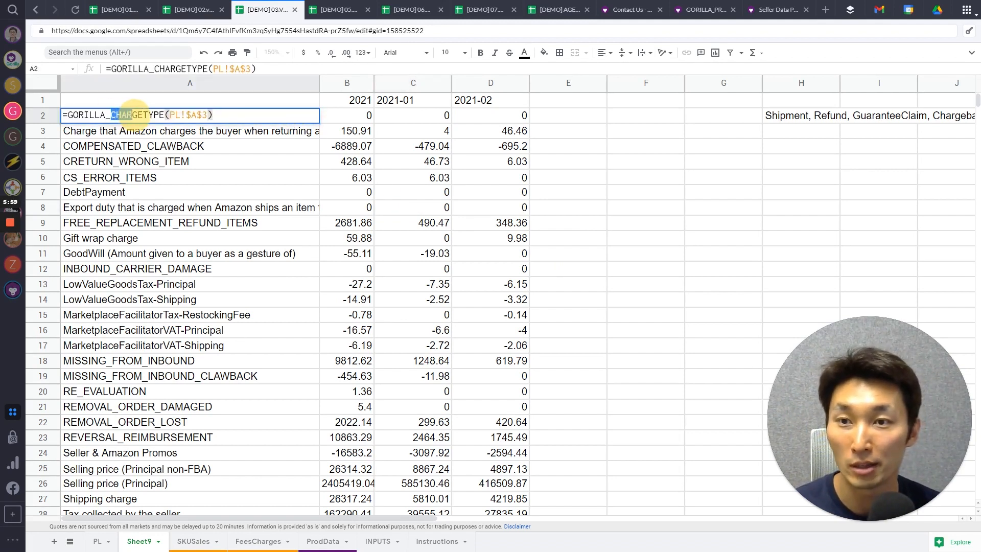
pyautogui.press('BackSpace')
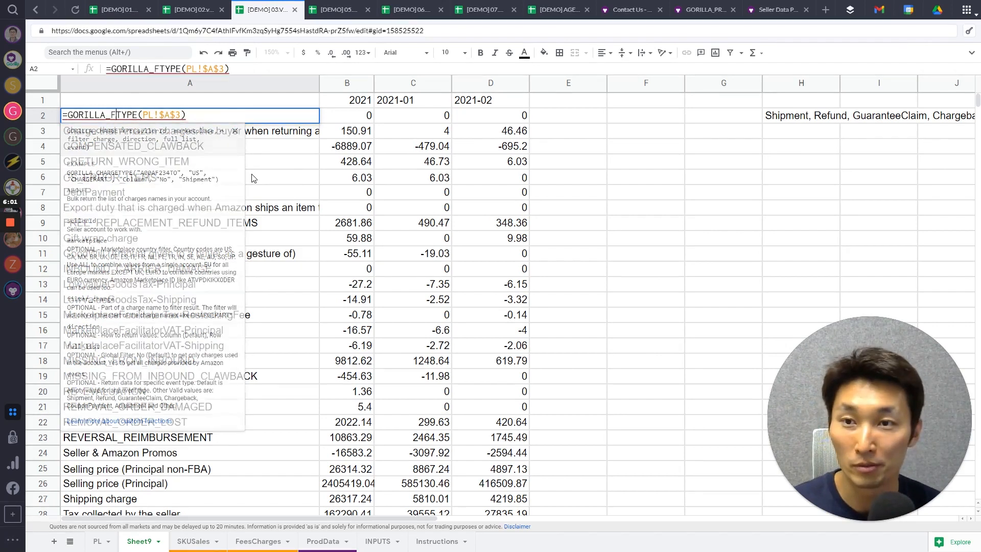
pyautogui.write('FEE')
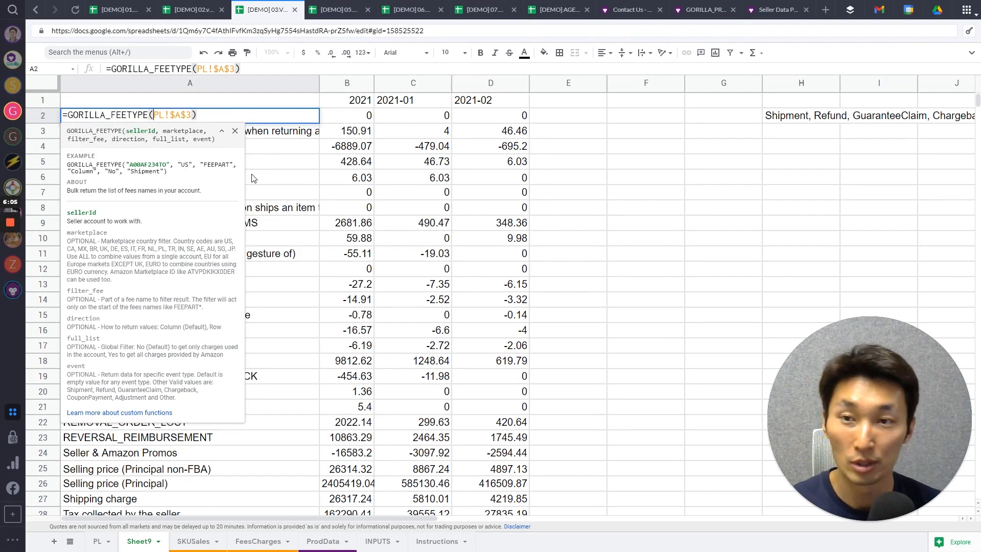
pyautogui.press('Return')
pyautogui.click(165, 117)
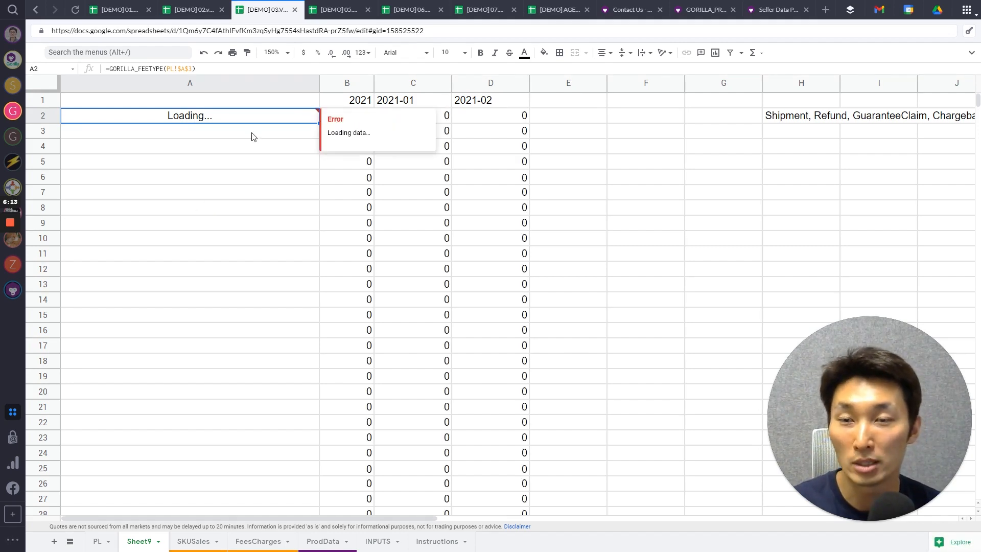
# Review the fee types in column A and their 2021 amounts in column B, down to Shipping HB Fee
pyautogui.click(367, 286)
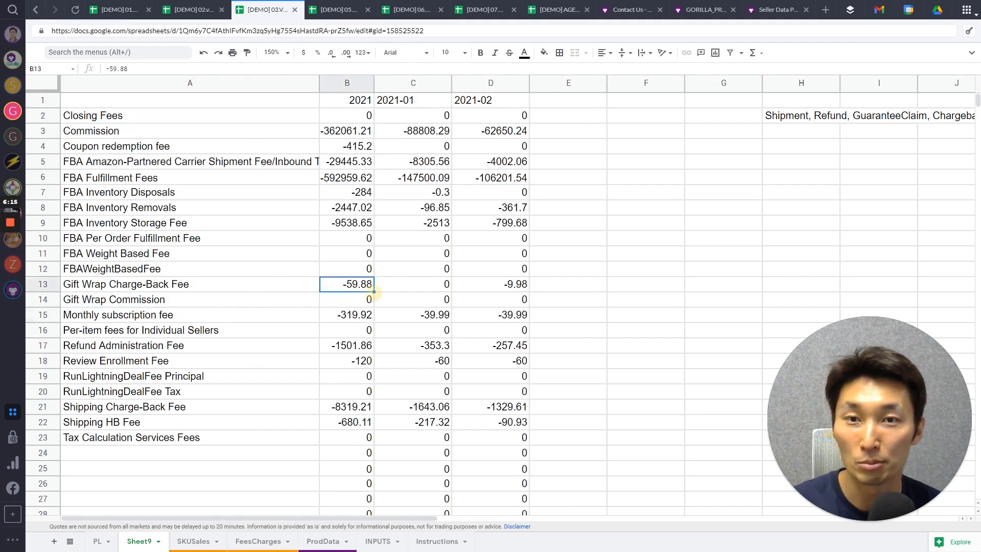
pyautogui.moveTo(359, 114); pyautogui.dragTo(344, 421)
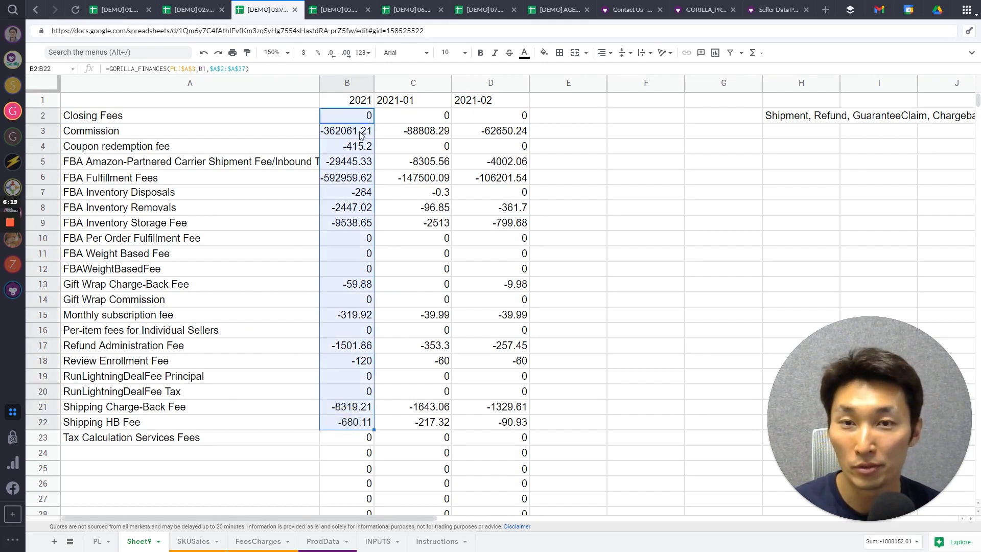
pyautogui.click(254, 176)
pyautogui.click(241, 254)
pyautogui.click(236, 284)
pyautogui.click(232, 423)
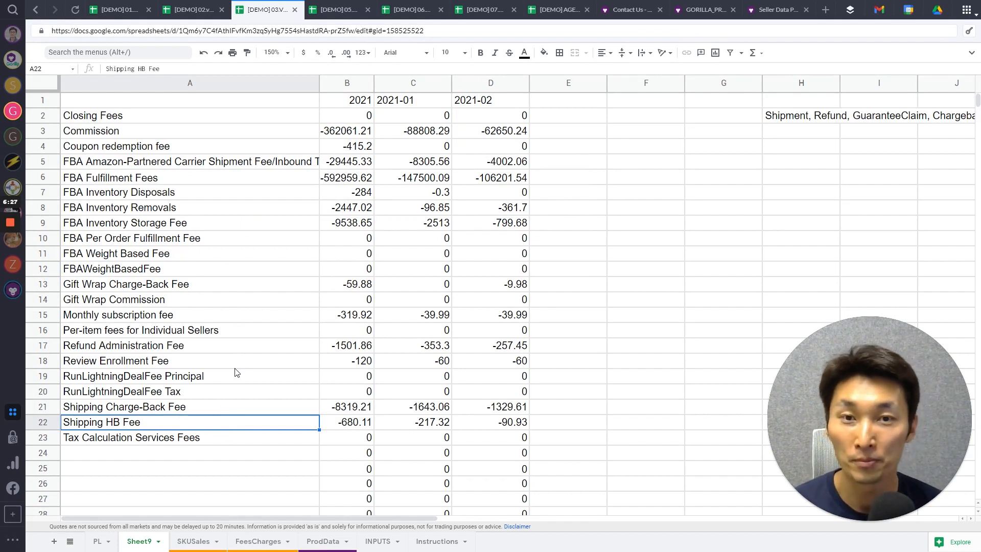
# Examine the monthly charge and refund breakdown on the FeesCharges sheet and the Monthly P&L on the PL sheet
pyautogui.click(258, 541)
pyautogui.click(406, 292)
pyautogui.click(368, 219)
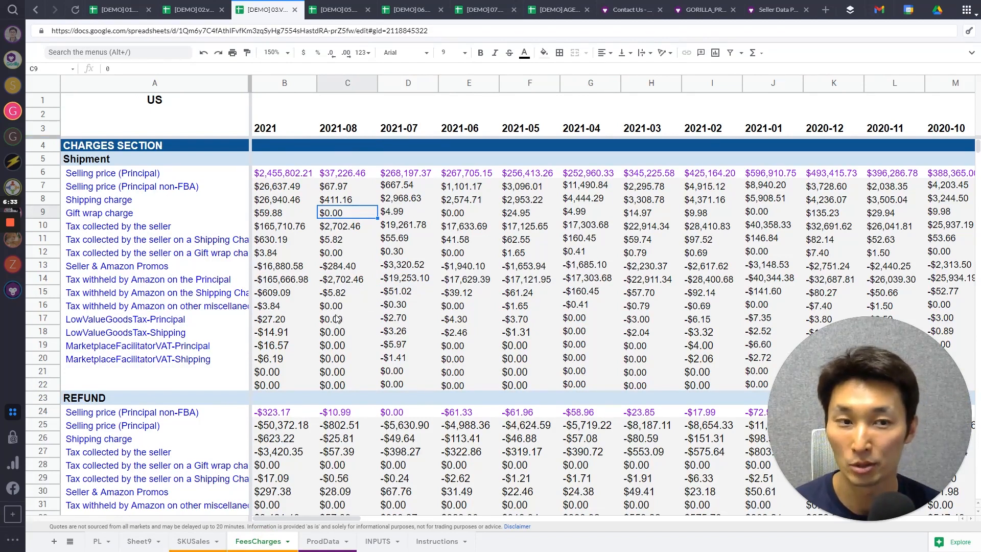
pyautogui.scroll(-4, 337, 319)
pyautogui.scroll(4, 347, 333)
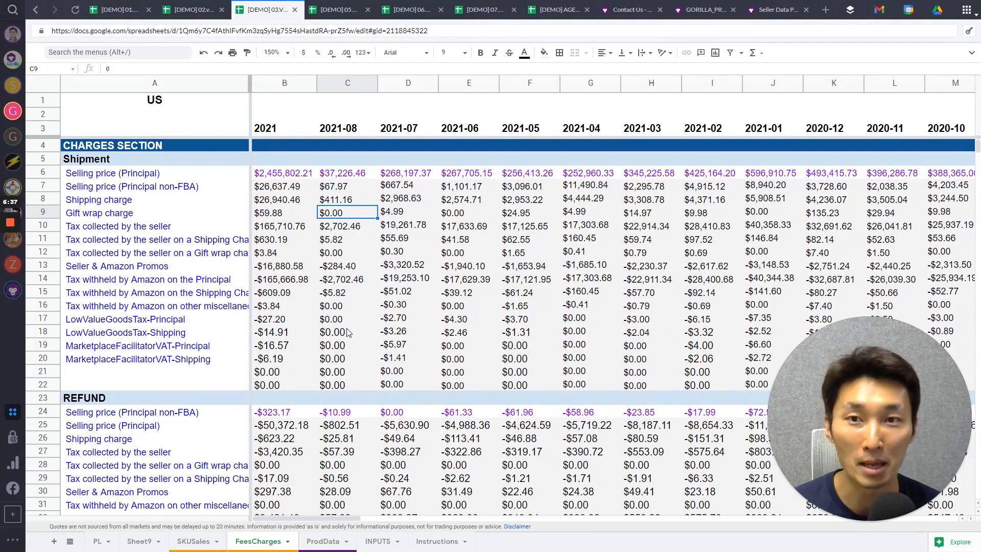
pyautogui.click(106, 543)
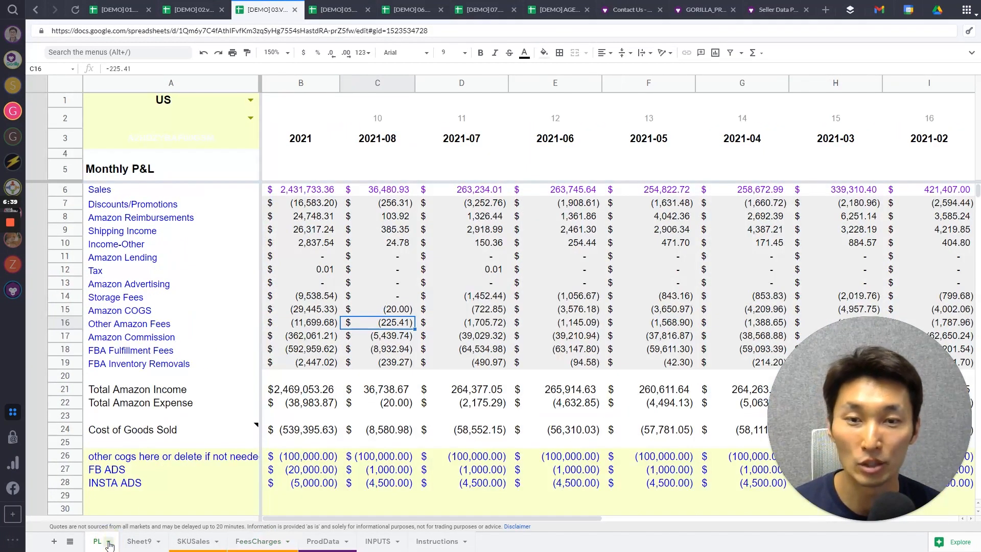
pyautogui.click(368, 260)
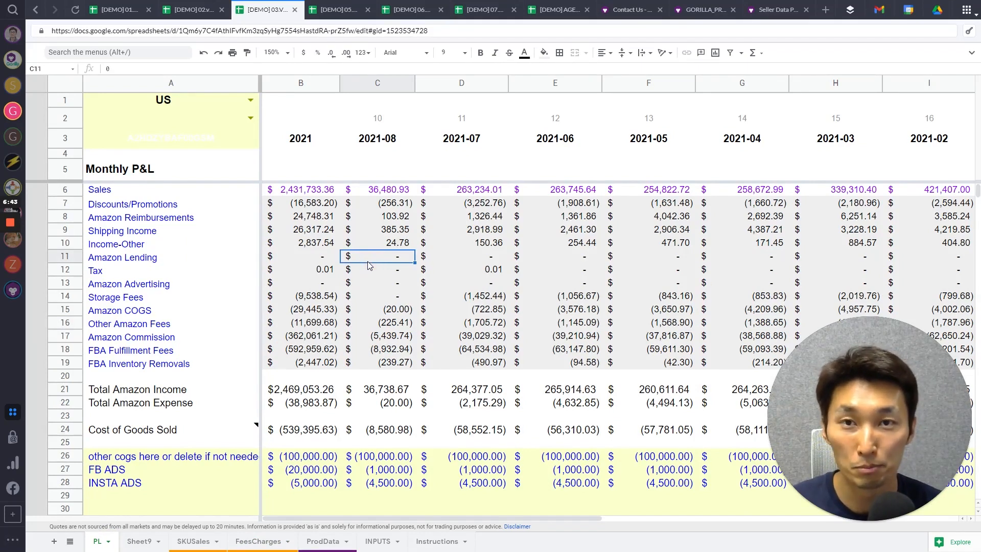